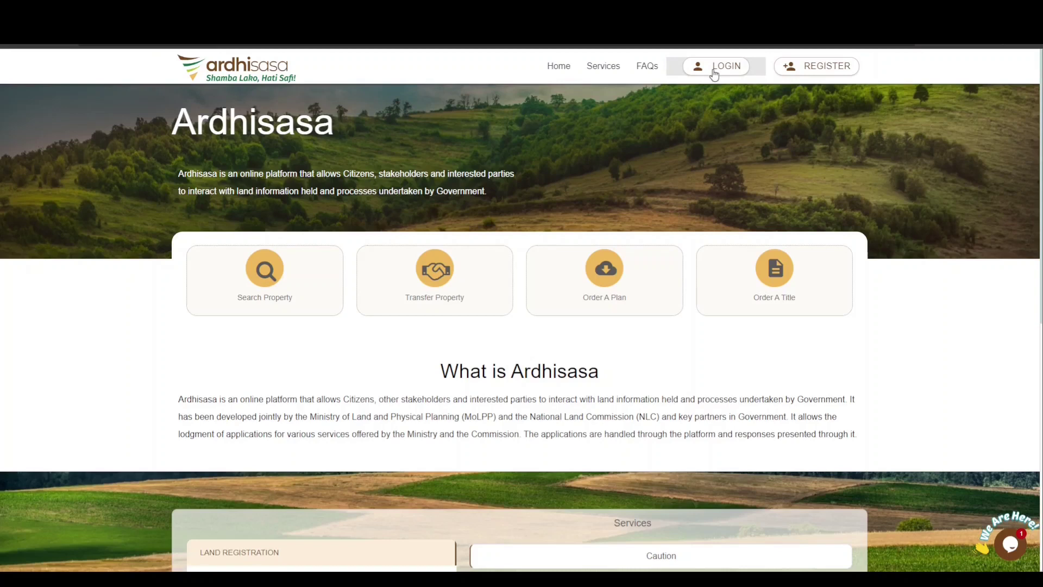
On the login page, enter the identification number and password, then request the one-time code
click(715, 74)
click(485, 267)
text(32)
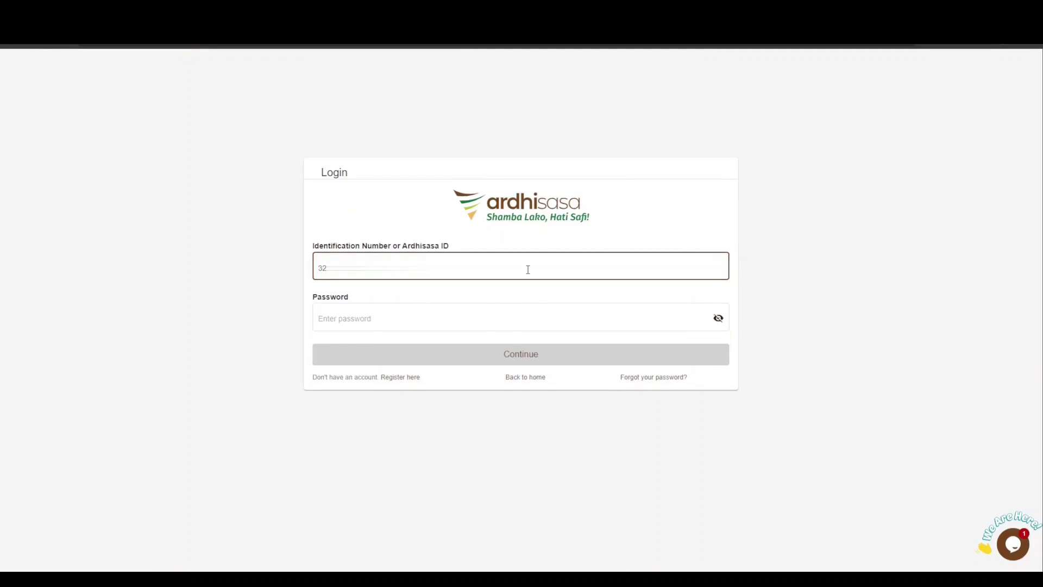
click(348, 320)
text(****************)
click(567, 356)
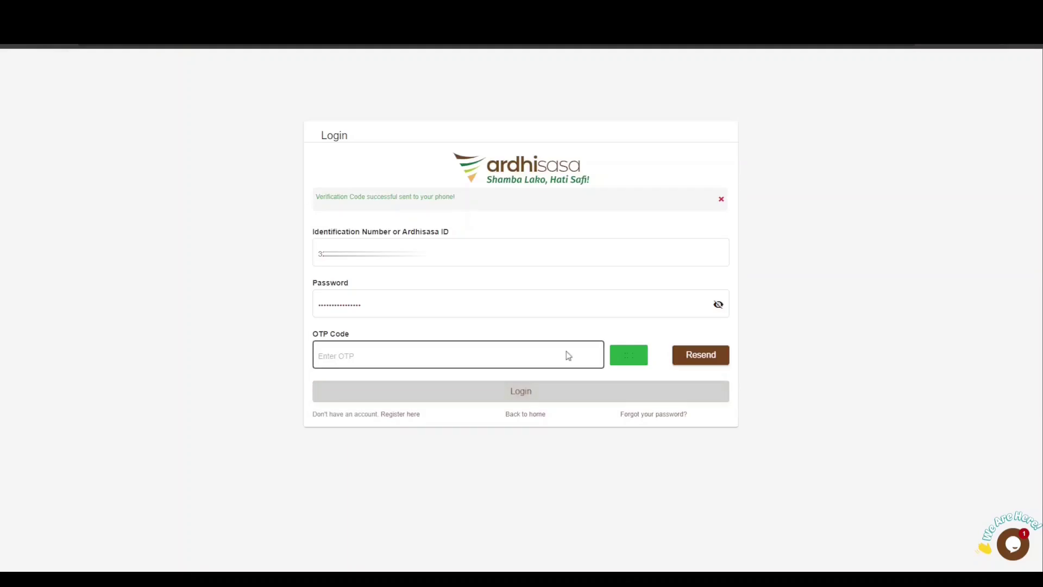
Enter the one-time code sent to the phone and sign in
click(377, 355)
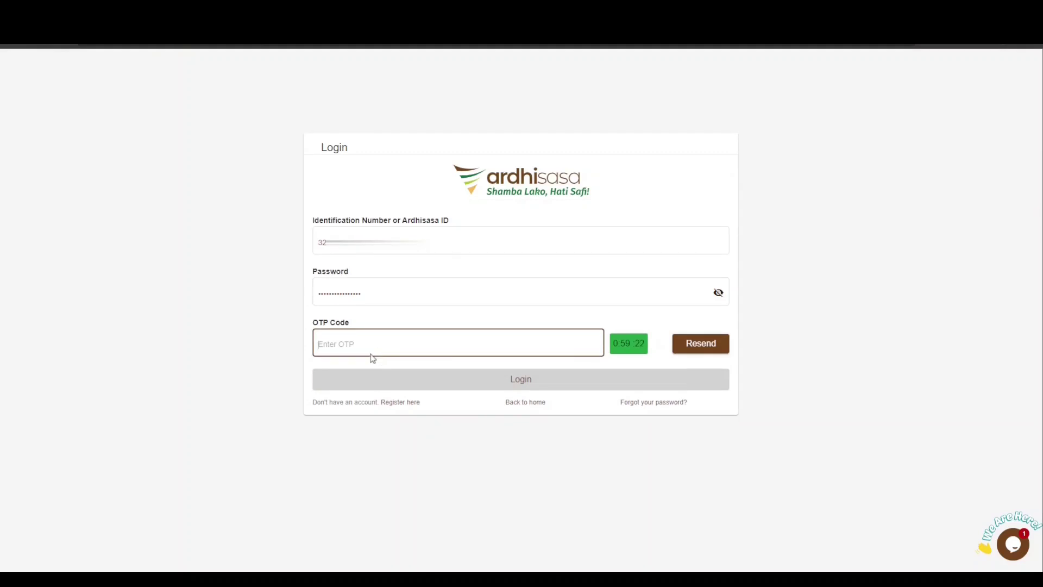
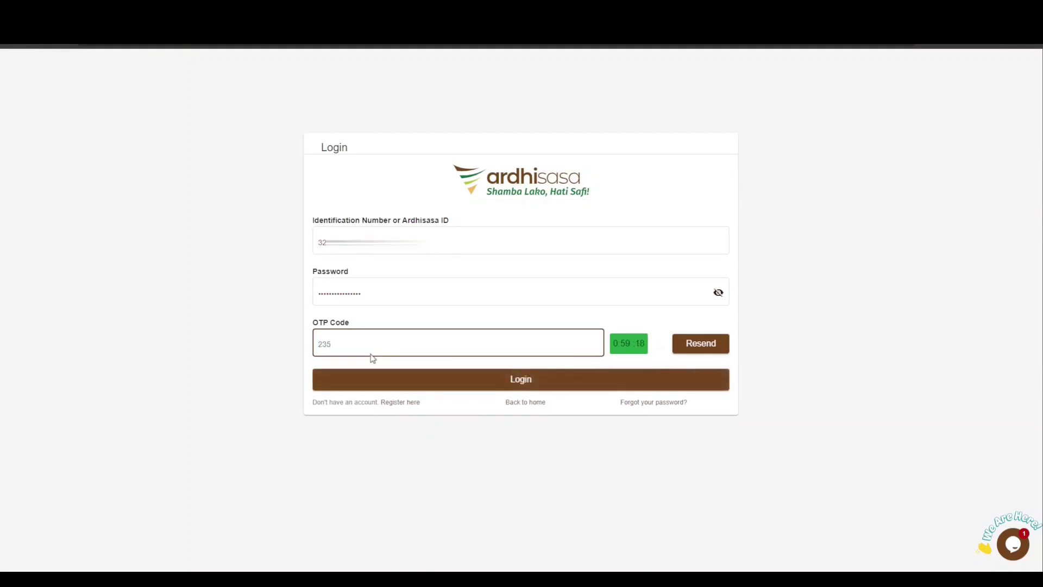
click(433, 383)
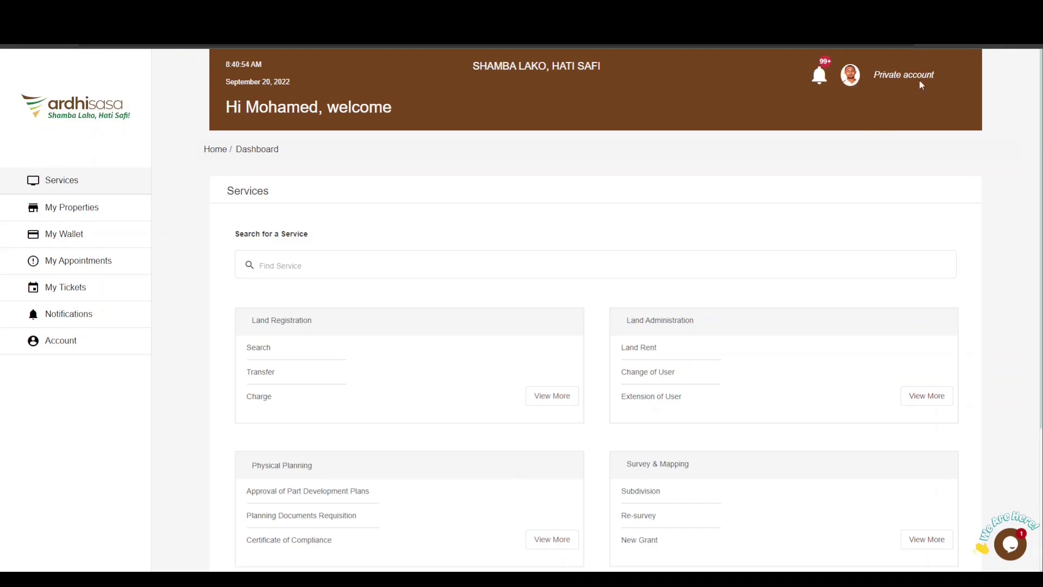
Switch to the Advocate account and show all Land Registration services
click(851, 76)
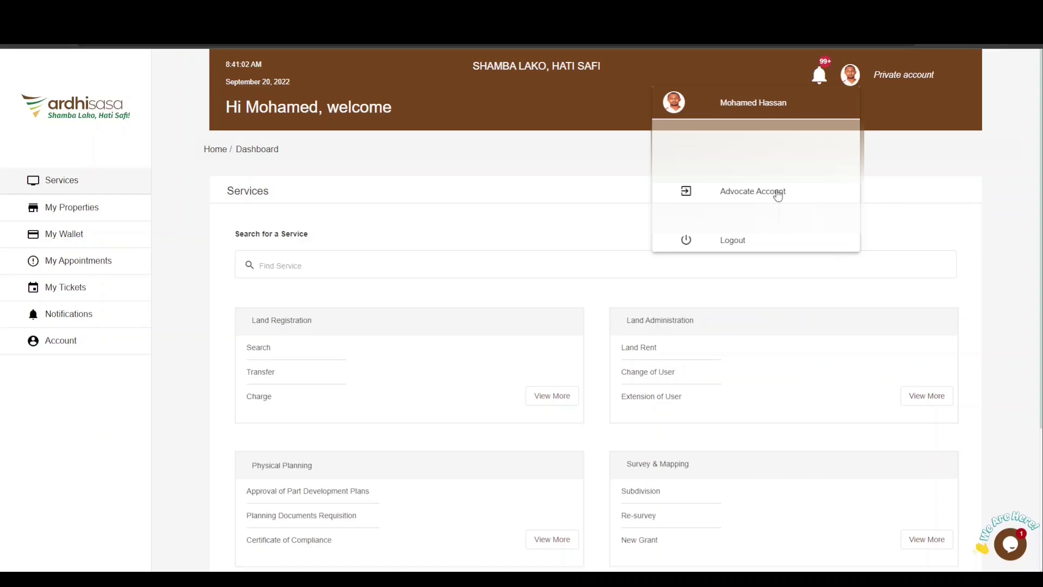
click(777, 192)
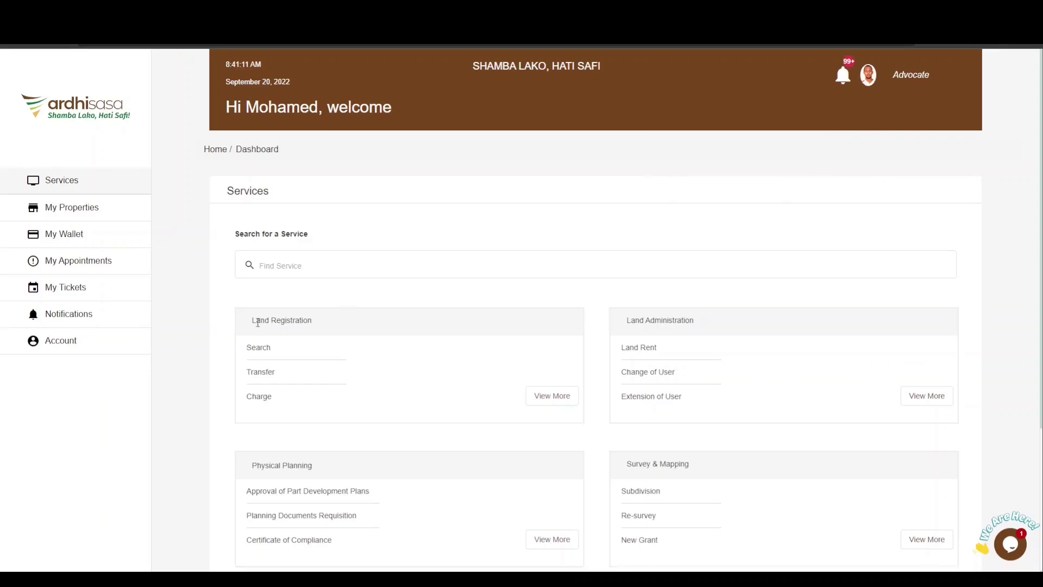
click(552, 397)
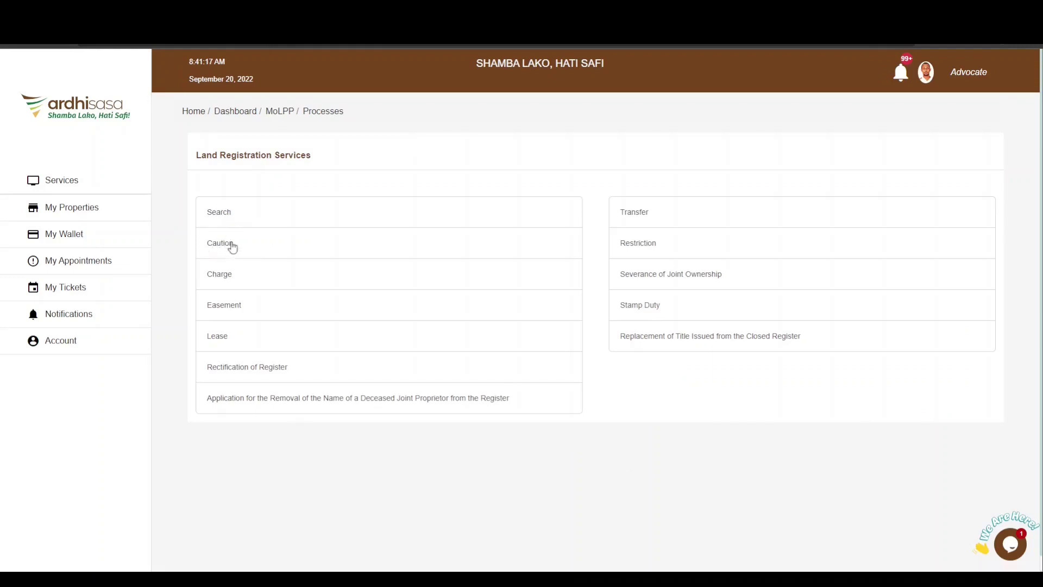
Go to Caution, then Withdrawal of Caution, and show the pending applications
click(232, 249)
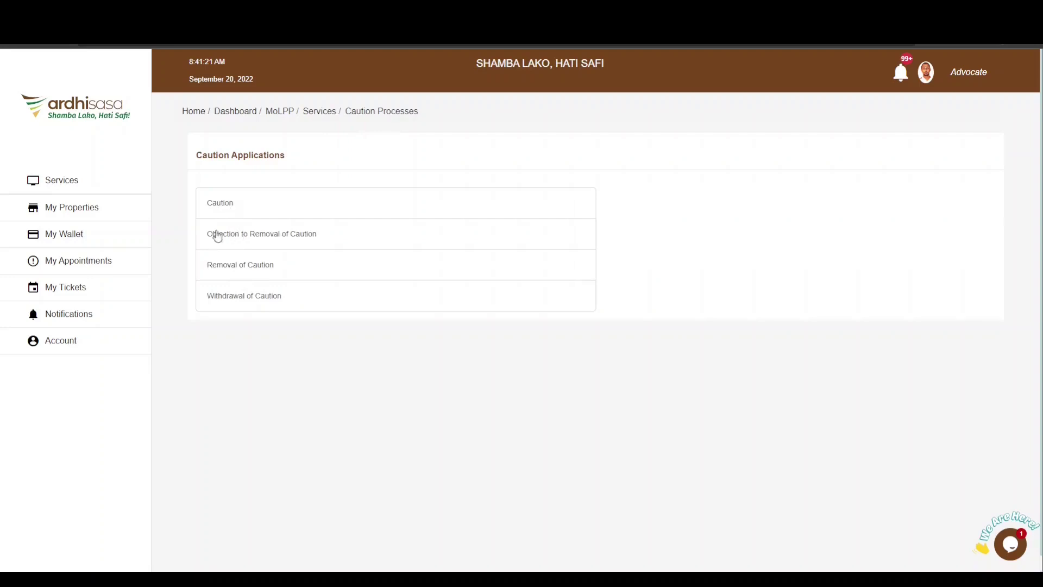
click(247, 305)
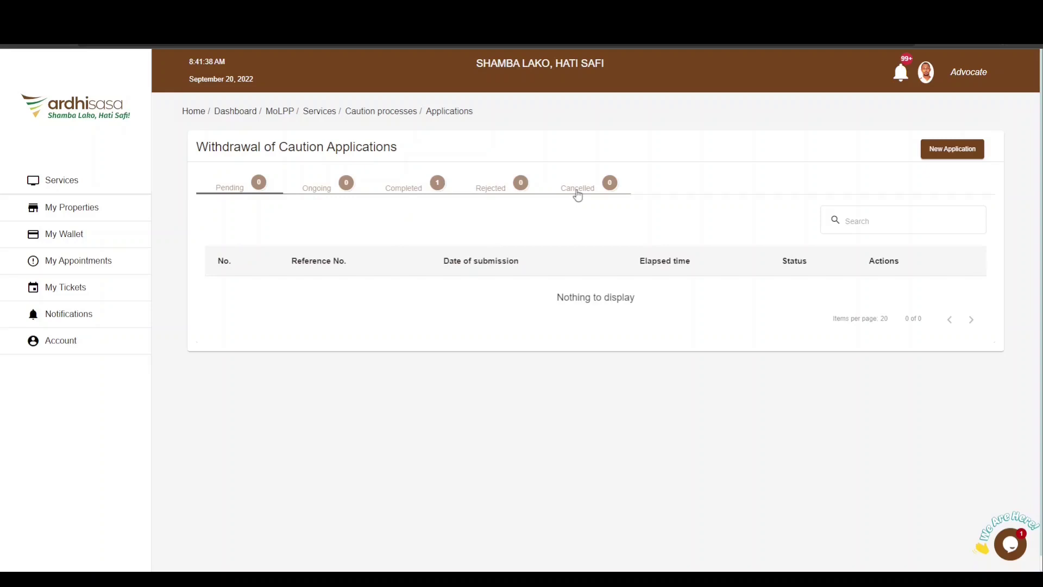
click(229, 193)
click(958, 152)
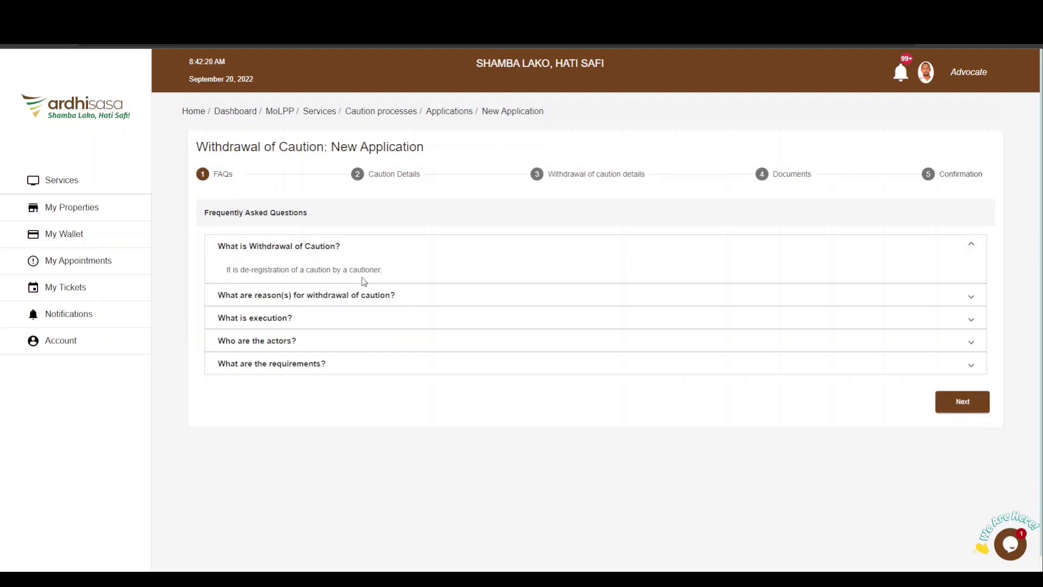
Expand the four FAQs (reasons, execution, actors, requirements) and proceed to Caution Details
click(313, 300)
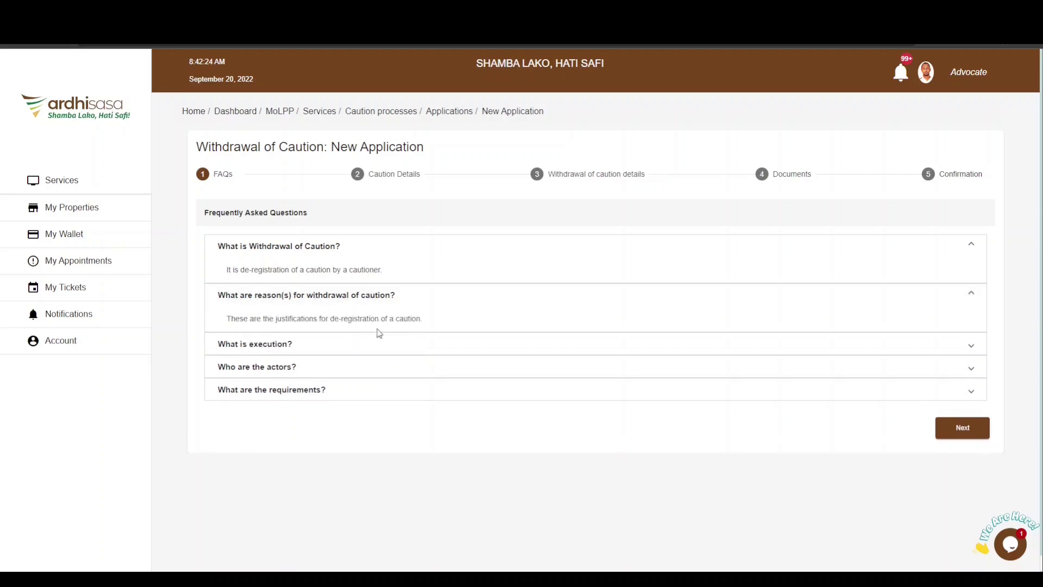
click(260, 350)
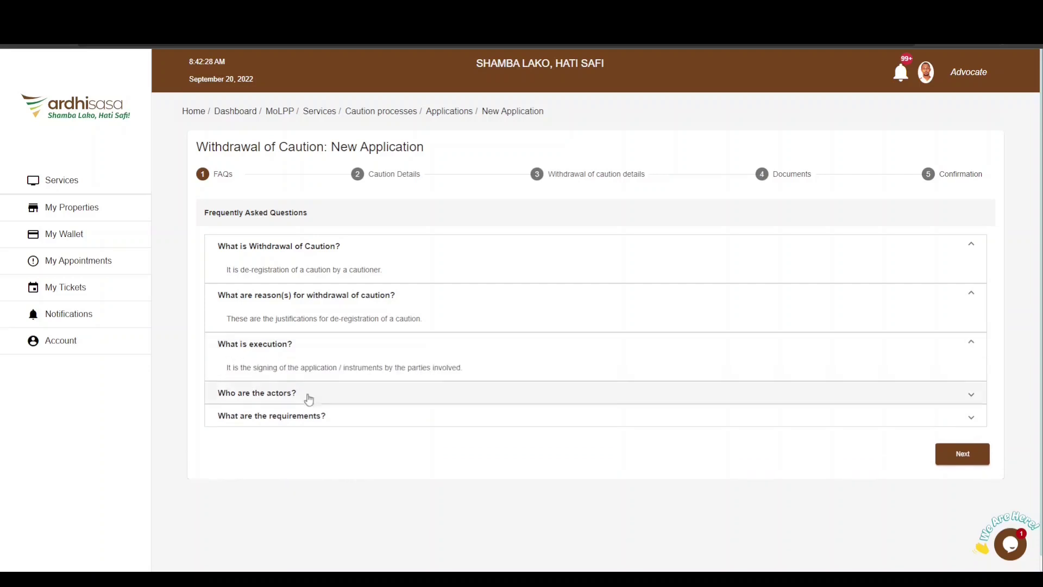
click(226, 396)
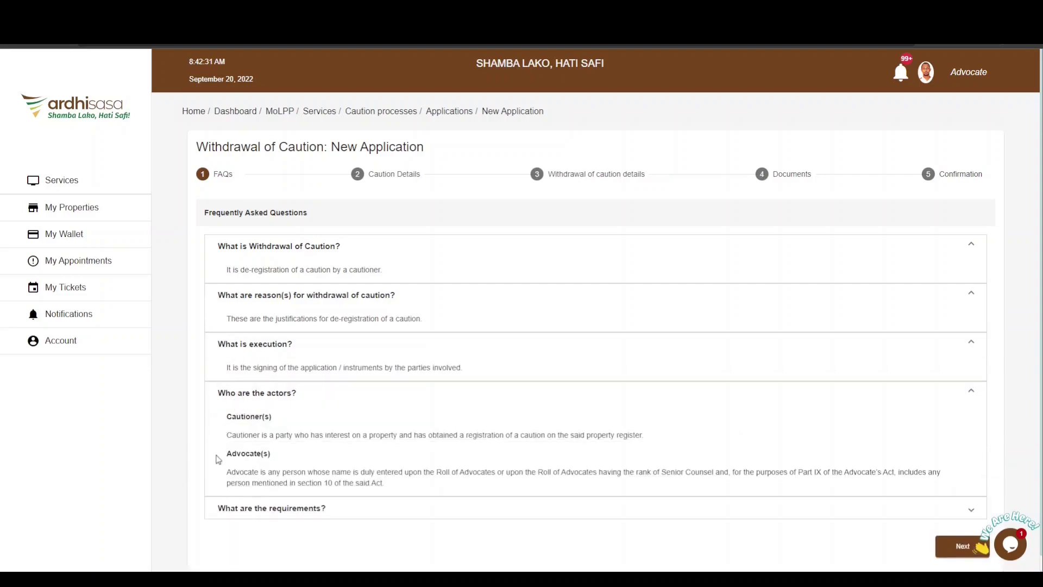
click(267, 507)
scroll(281, 494, down, 2)
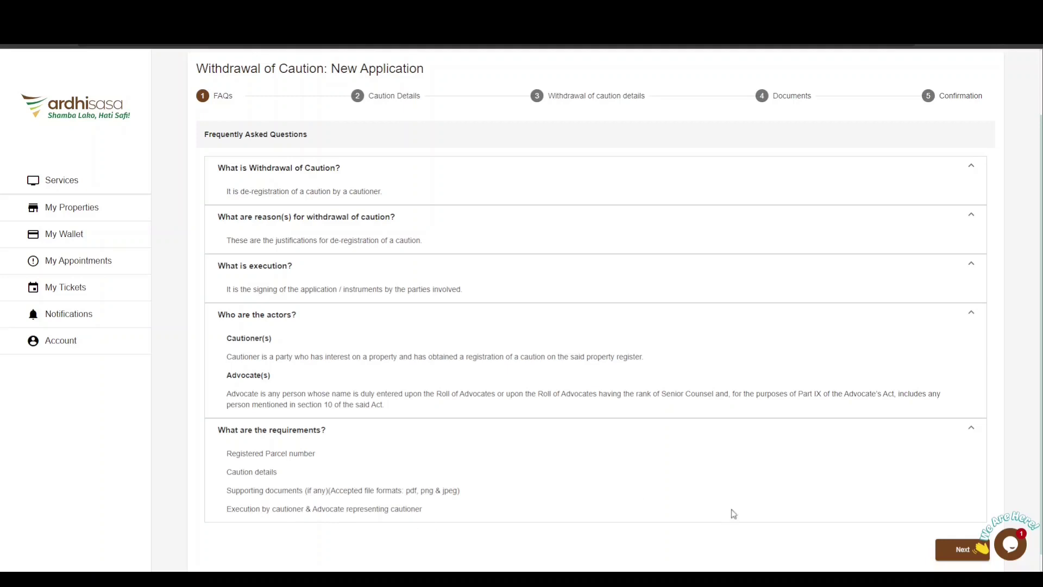
click(950, 555)
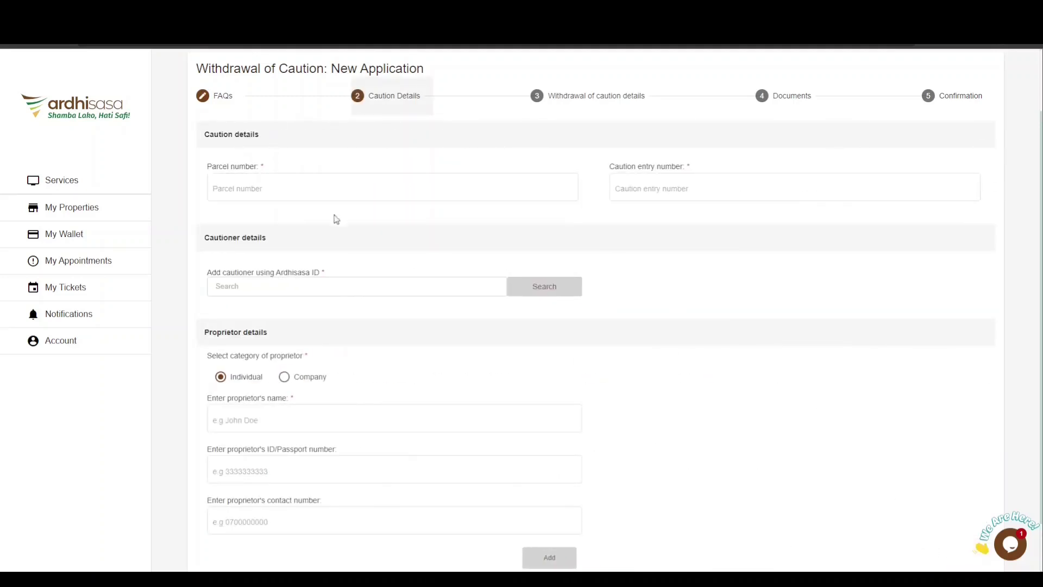
Enter the Nairobi Block 11 parcel number and caution entry number 2
click(245, 192)
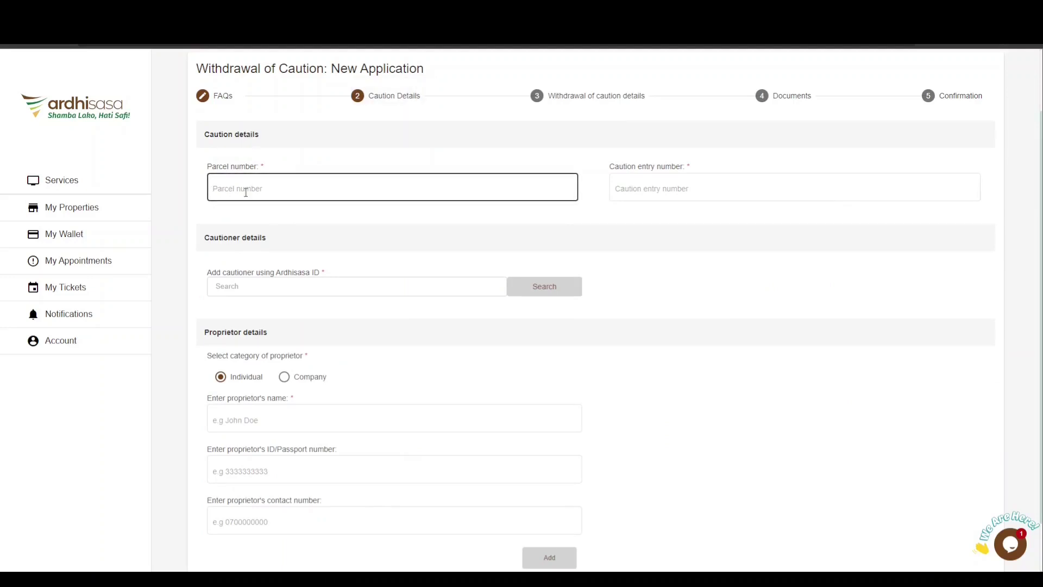
text(NAIROBI/)
text(BLOCK11)
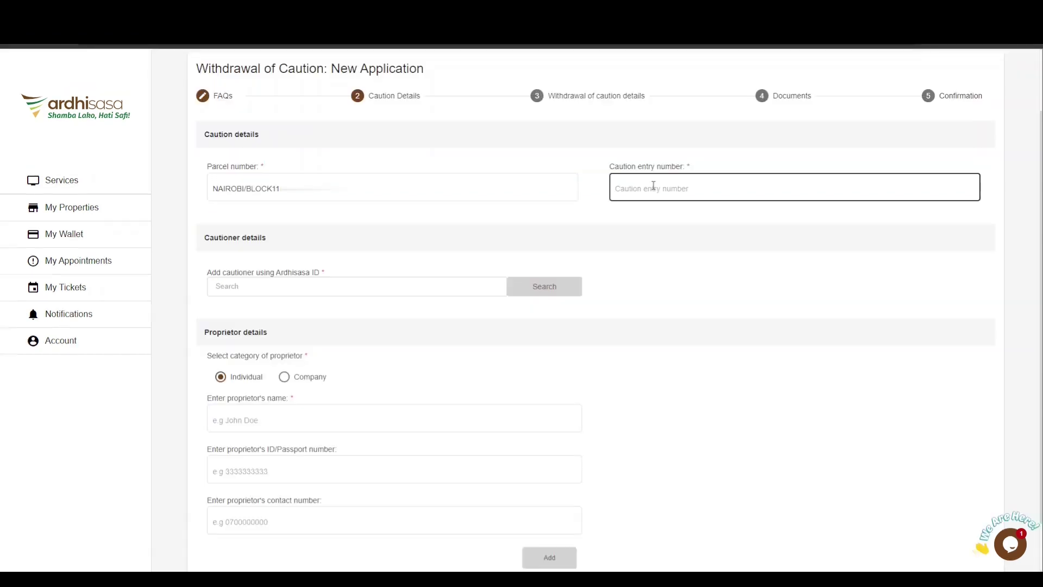
text(2)
Enter the cautioner's Ardhisasa ID and search for them
click(252, 284)
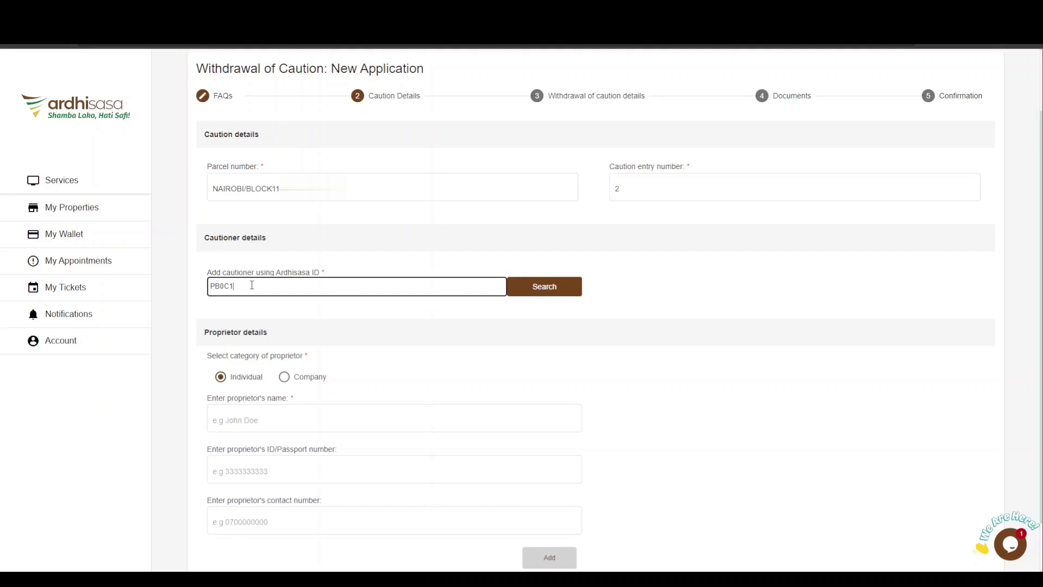
click(554, 293)
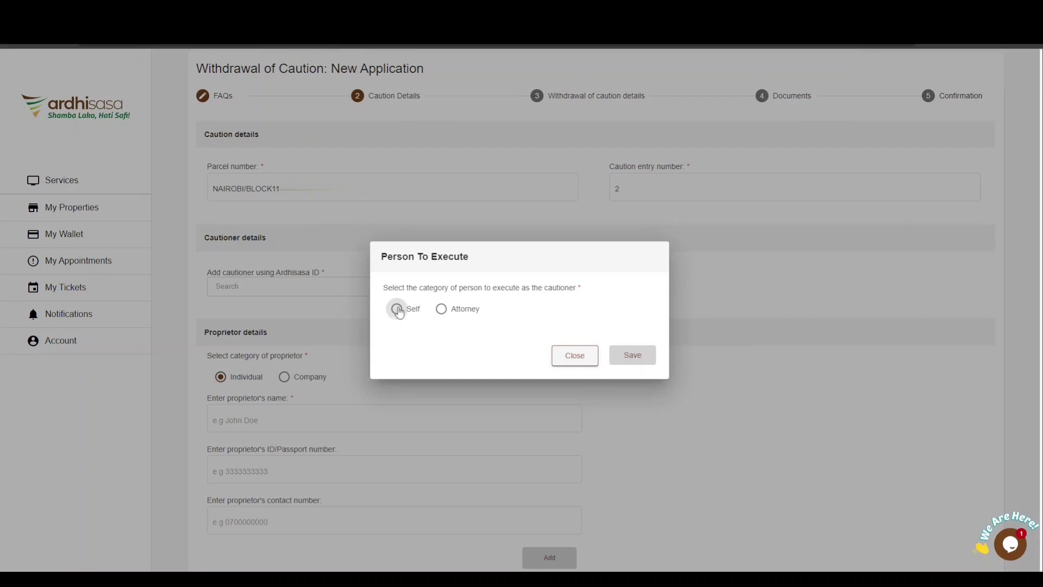
Set Self instead of Attorney as the person to execute and save
click(441, 310)
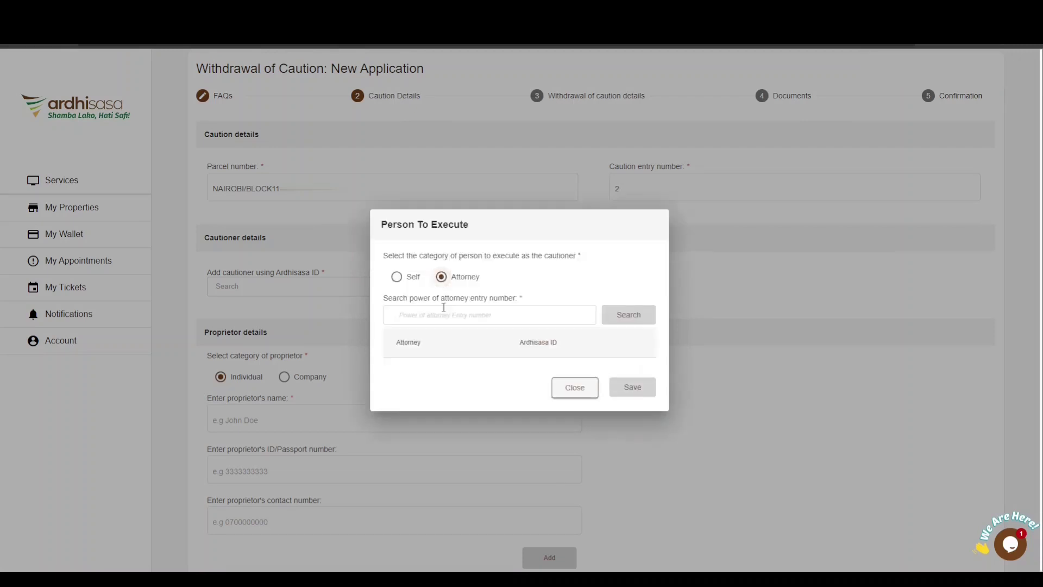
click(407, 315)
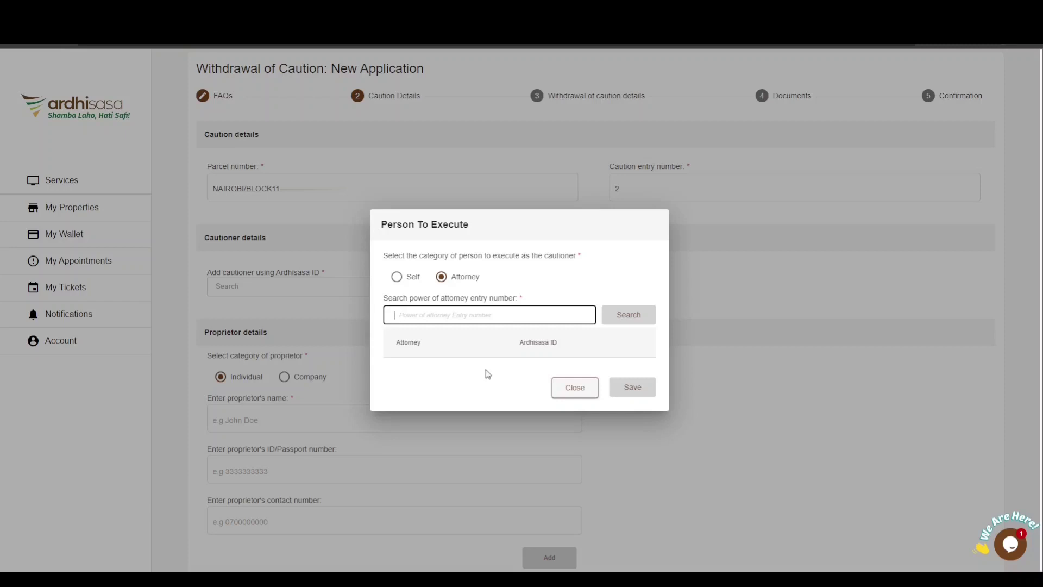
click(398, 278)
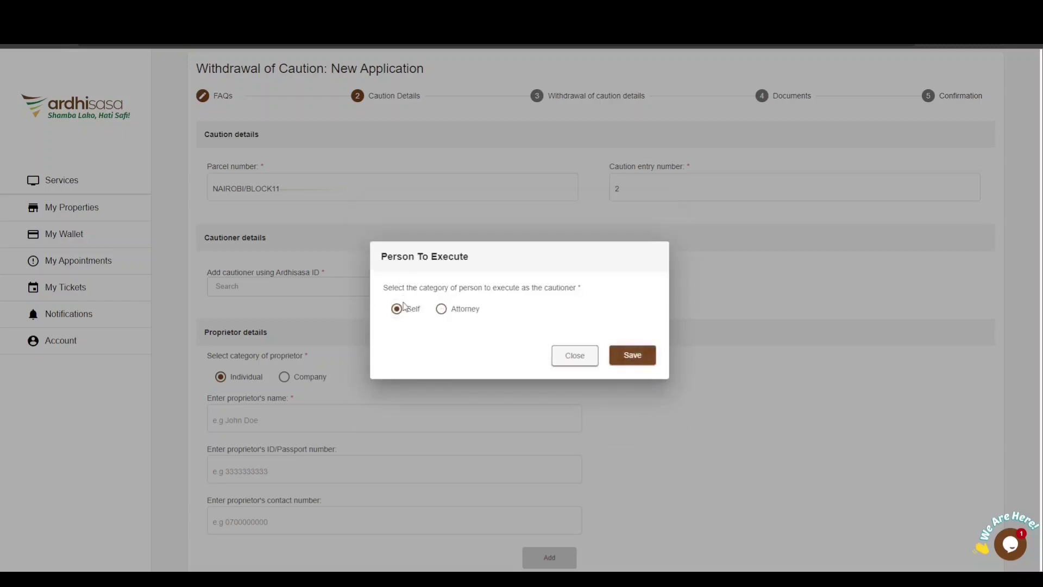
click(633, 356)
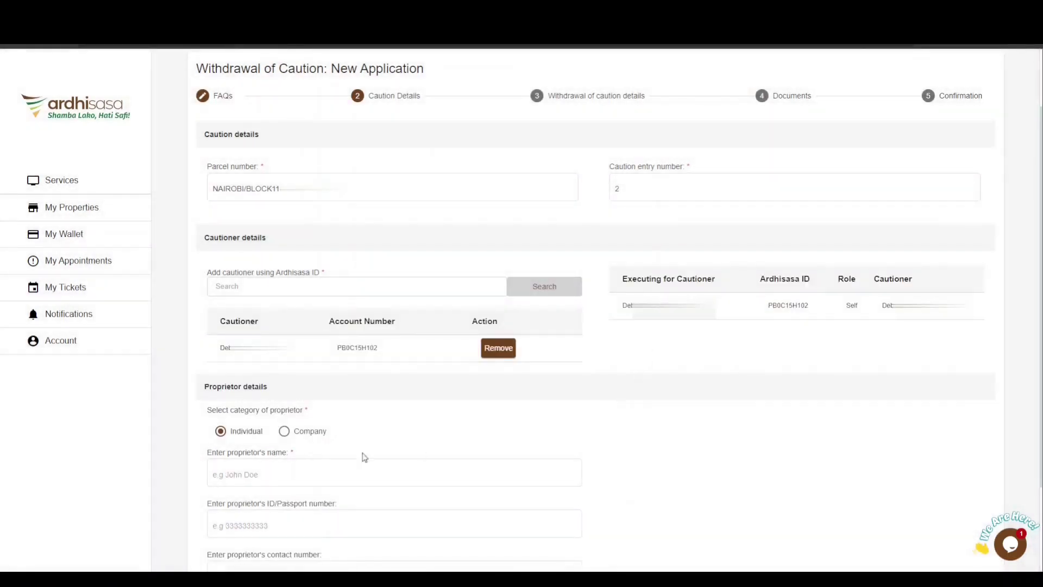
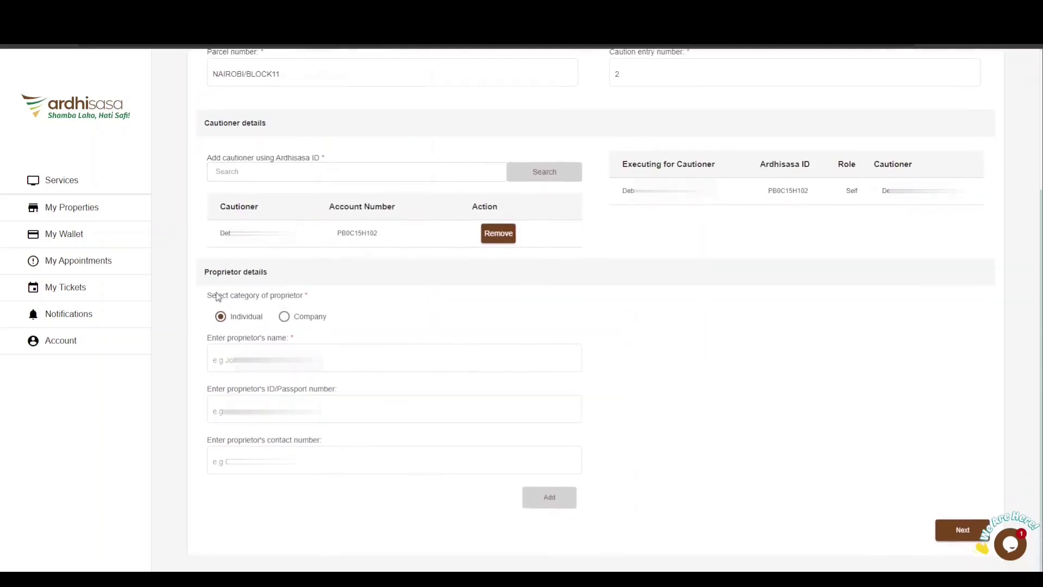
Add an Individual proprietor with their name, ID number and contact number, then go to step 3
click(283, 318)
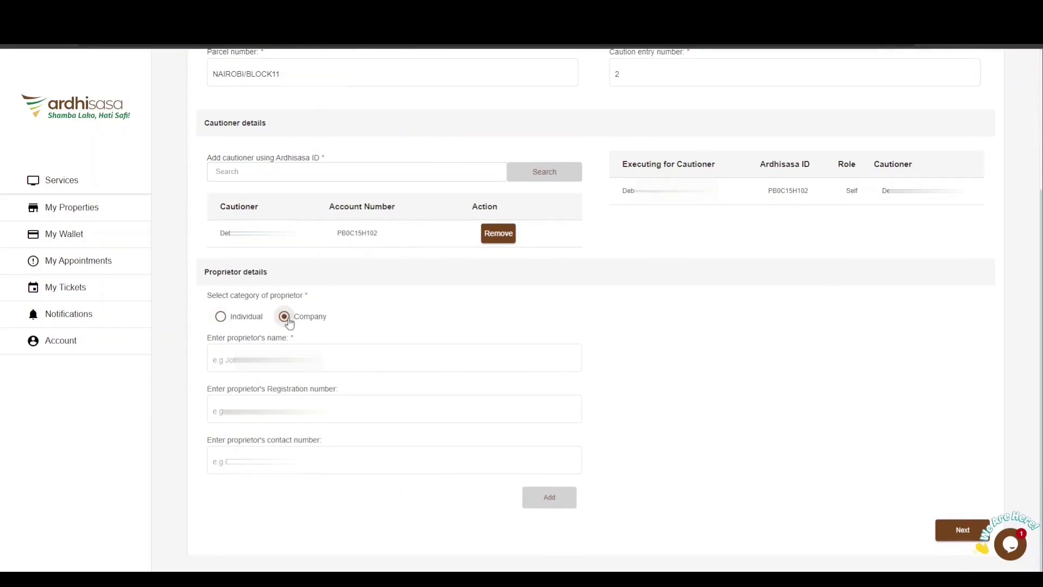
click(220, 317)
click(223, 357)
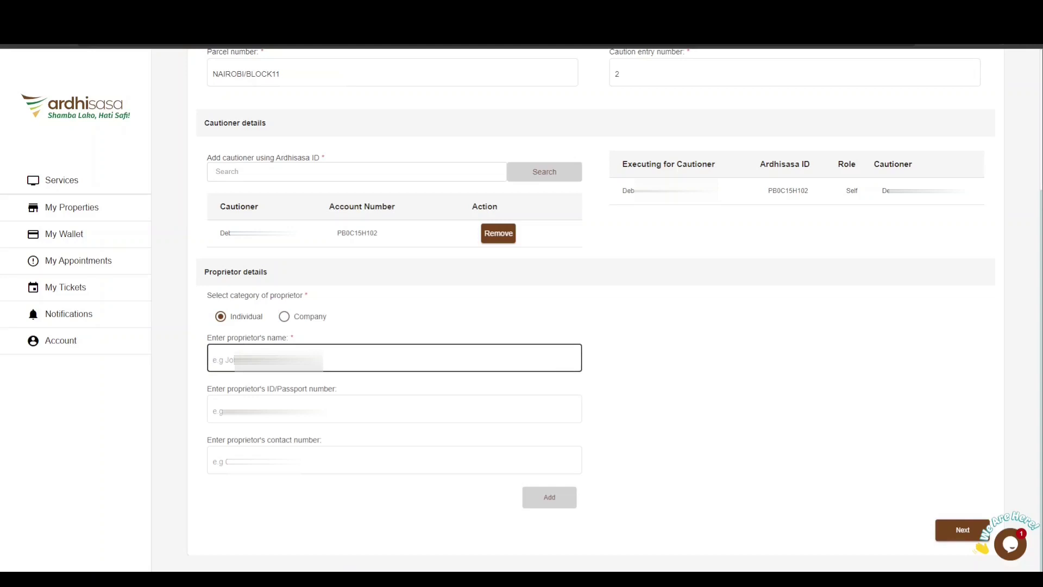
text(DENN)
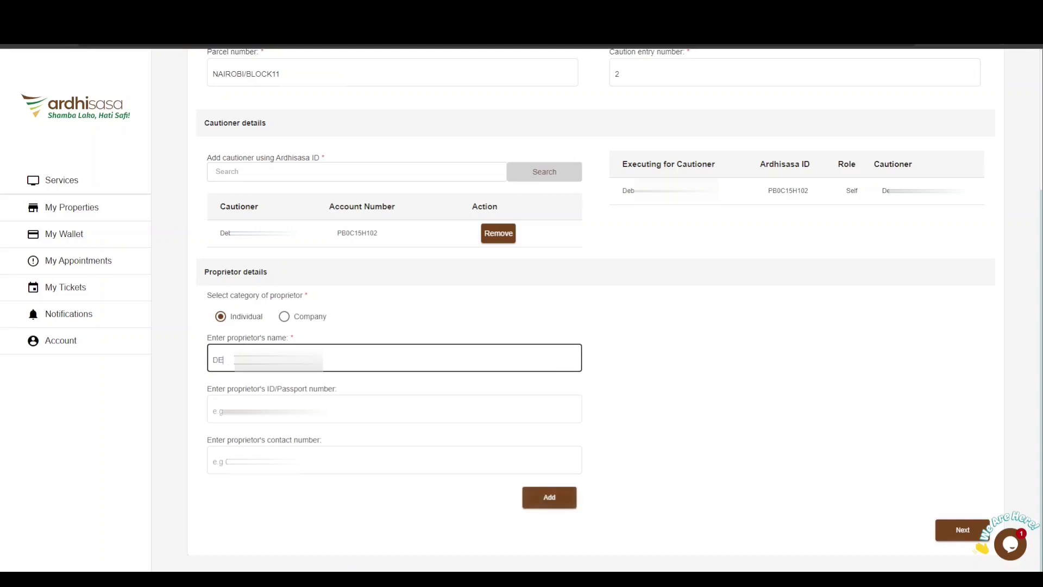
click(395, 409)
text(33)
key(Tab)
text(070)
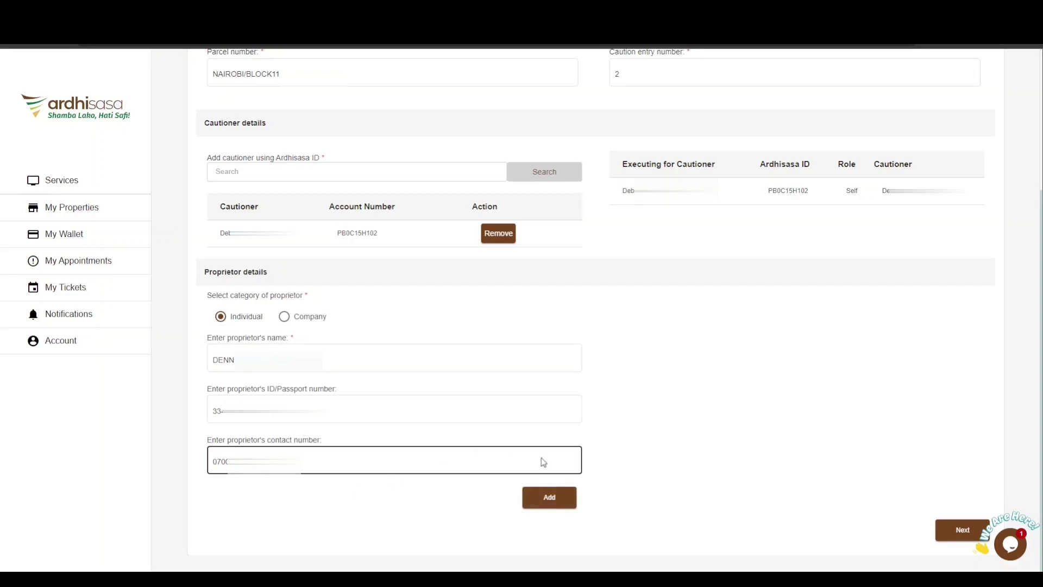
click(560, 497)
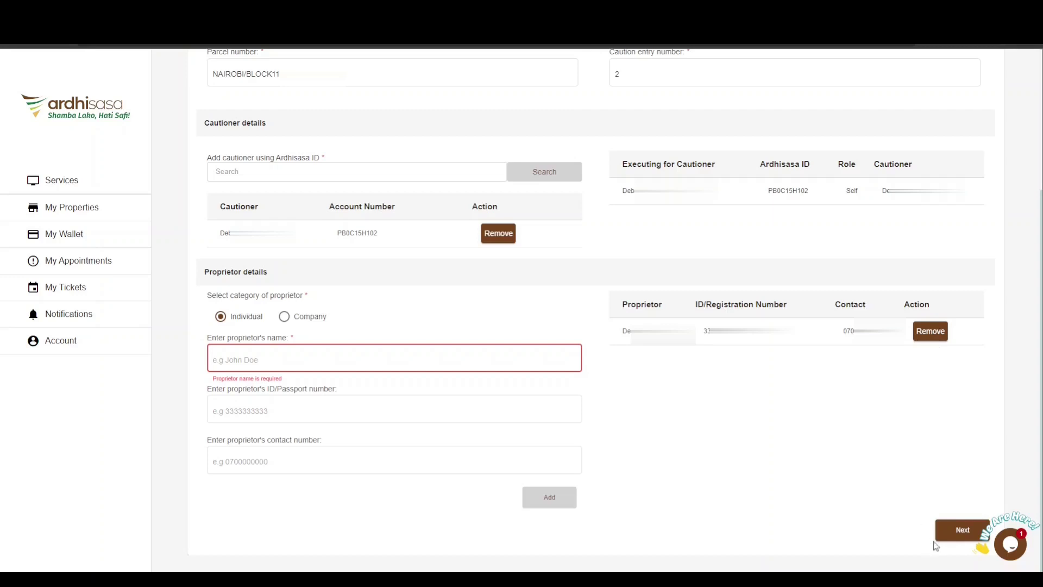
click(955, 532)
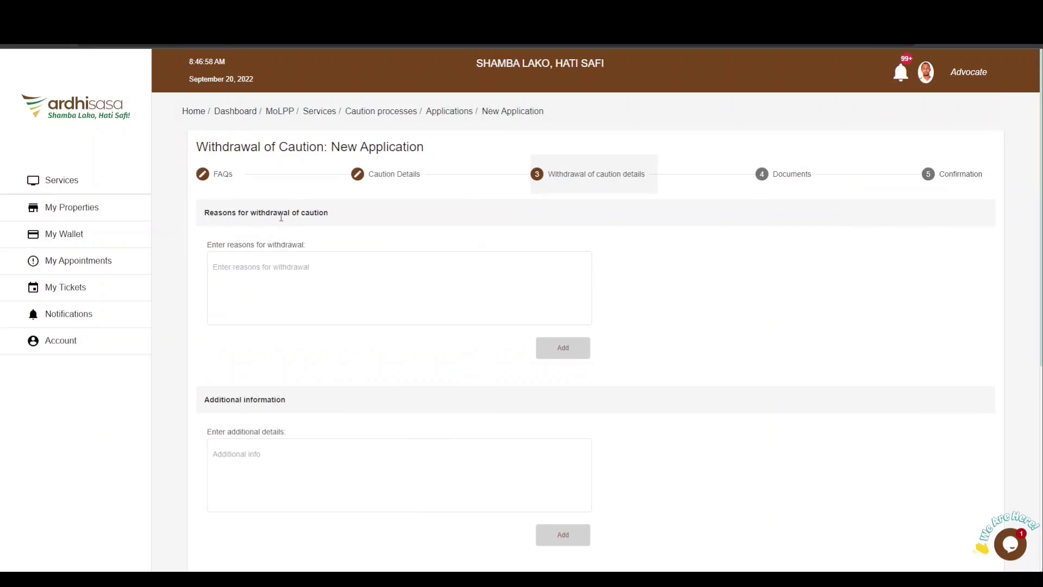
Add 'Sales Agreement Settled' as the reason for withdrawing the caution
click(259, 267)
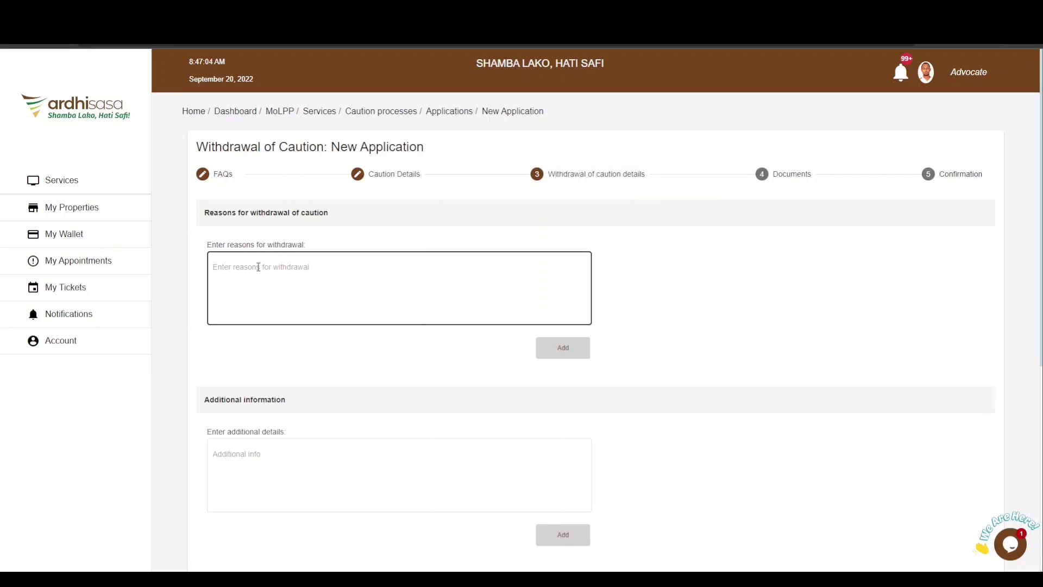
text(SA)
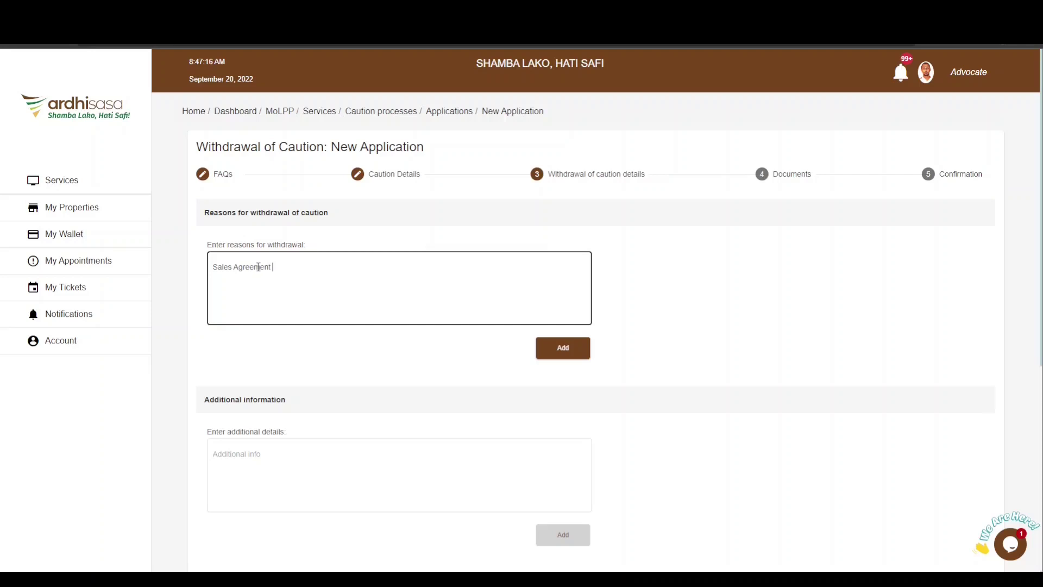
text(ettled)
click(576, 353)
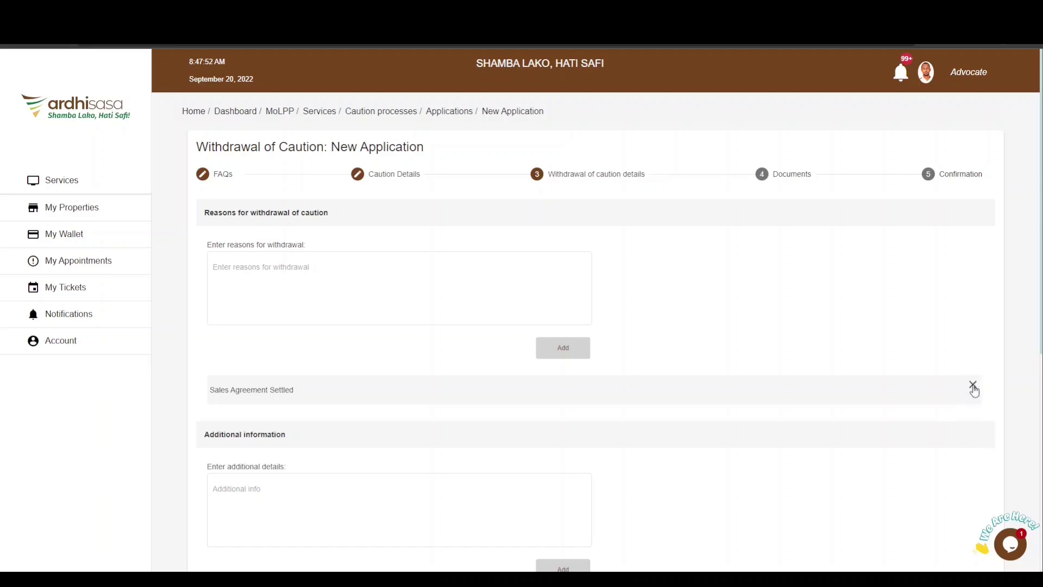
scroll(294, 316, down, 3)
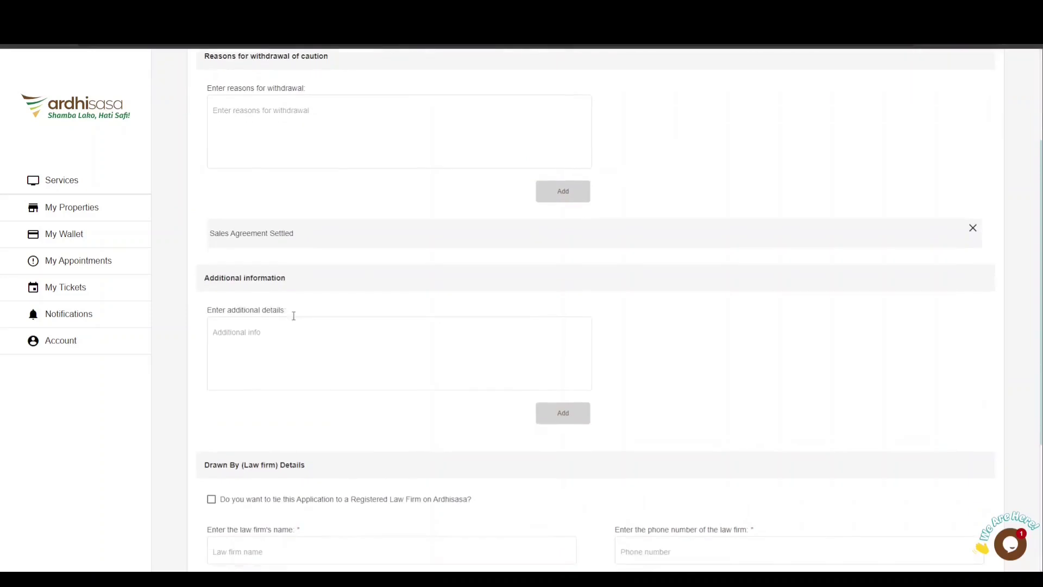
Leave the registered law firm option unticked so the firm details are entered manually
click(225, 343)
scroll(489, 449, down, 3)
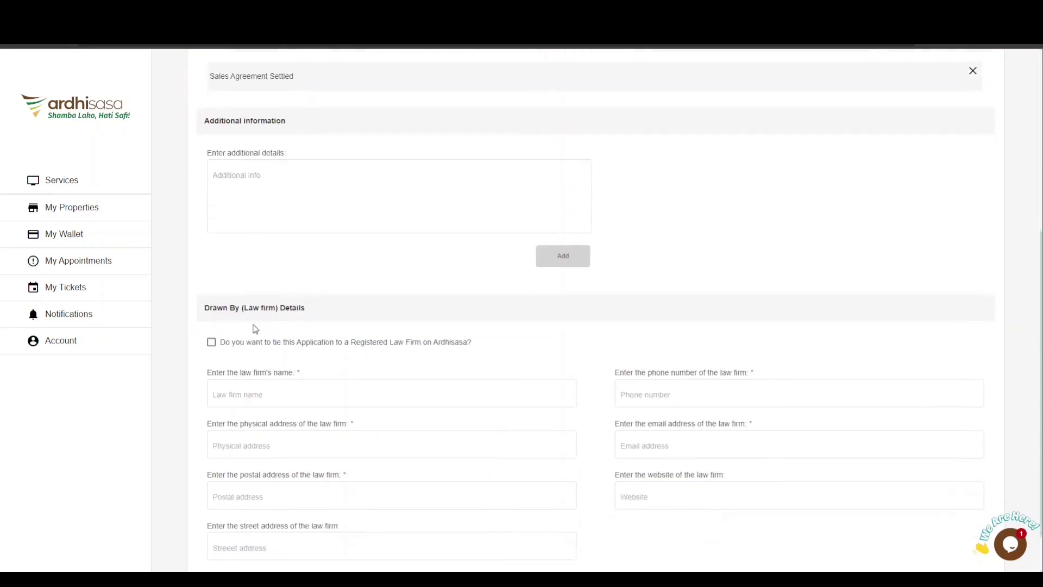
scroll(327, 324, down, 1)
scroll(293, 308, down, 1)
click(212, 284)
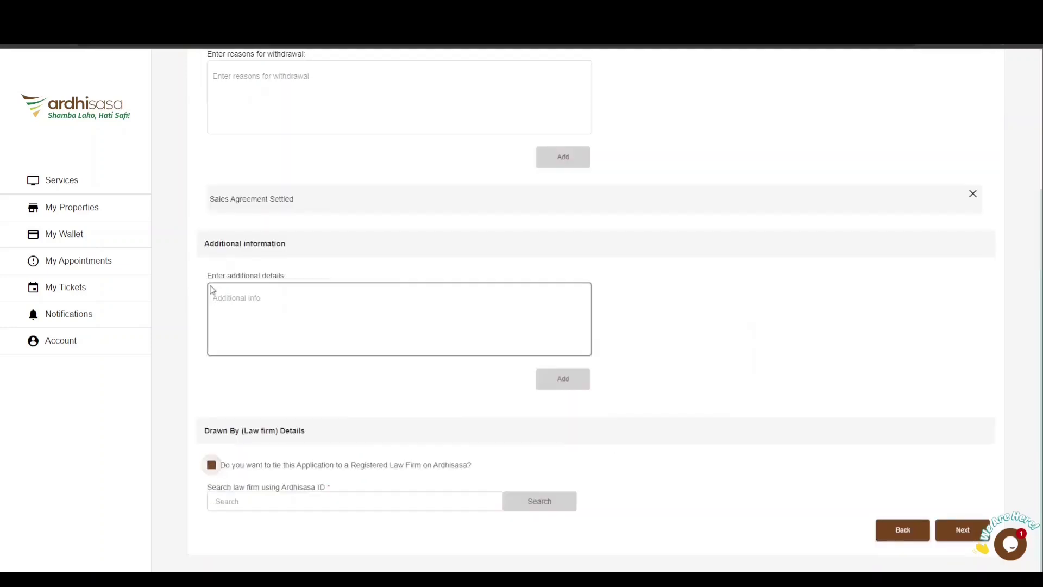
click(253, 502)
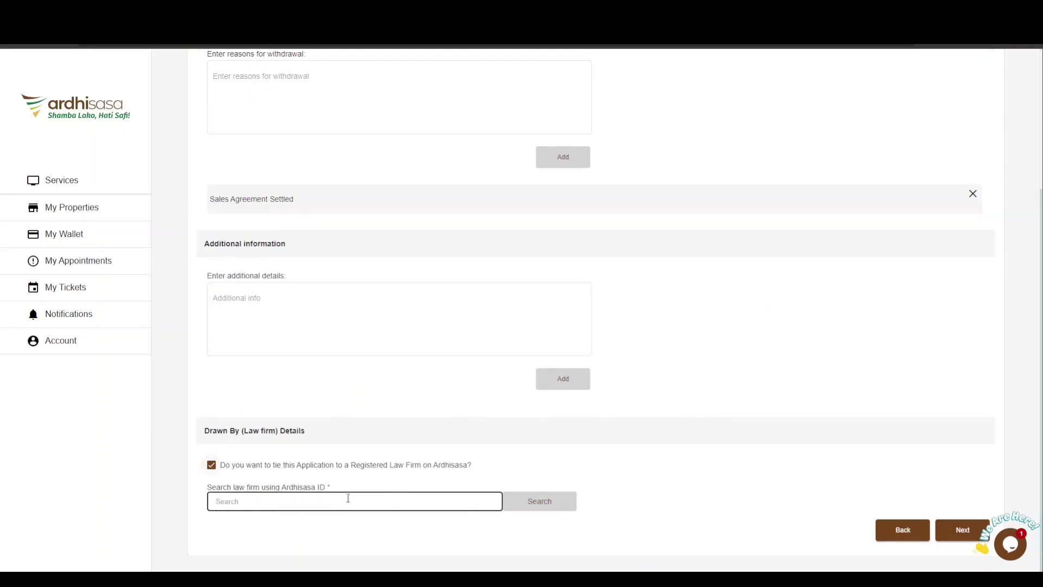
click(211, 465)
scroll(357, 478, down, 3)
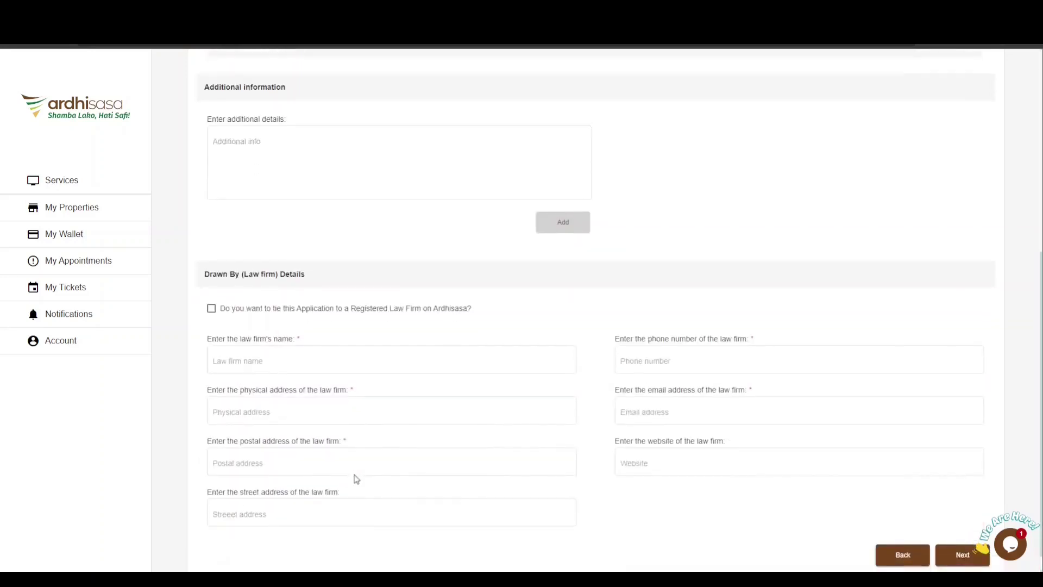
Enter law firm name 'Ardhisasa Advocates' with its physical address, postal address and phone number
click(251, 334)
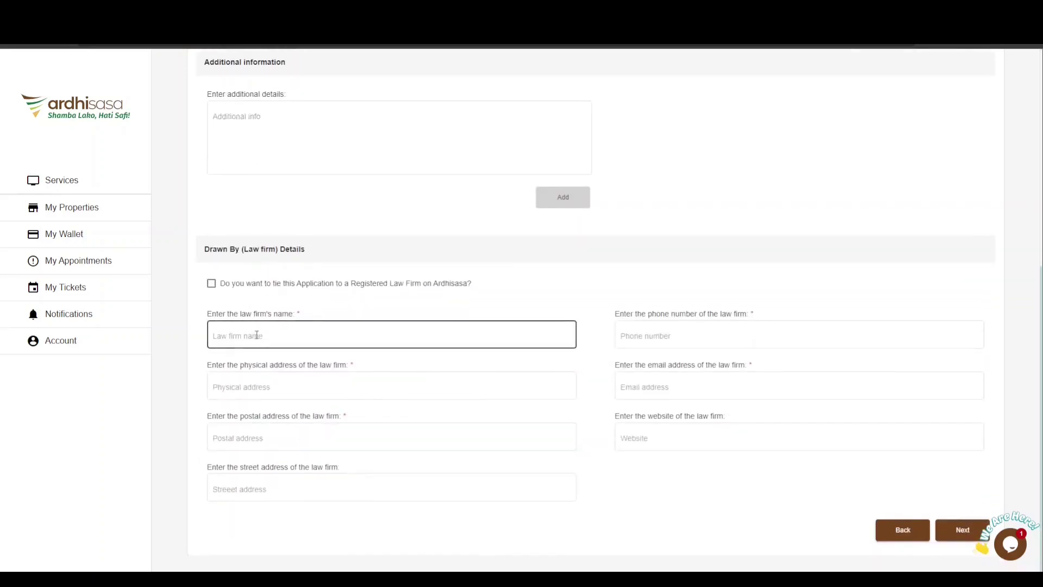
text(Ardhisasa Advocates)
click(350, 384)
text(Ardhi House, Off Ngong)
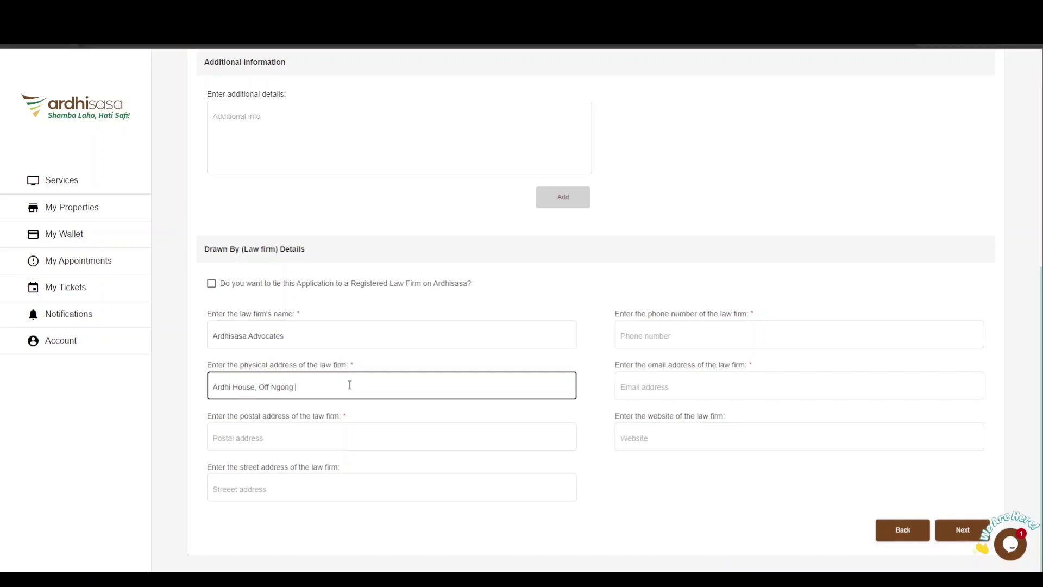
text( Road Nairobi)
click(223, 439)
text(30450-00100)
click(643, 335)
click(644, 387)
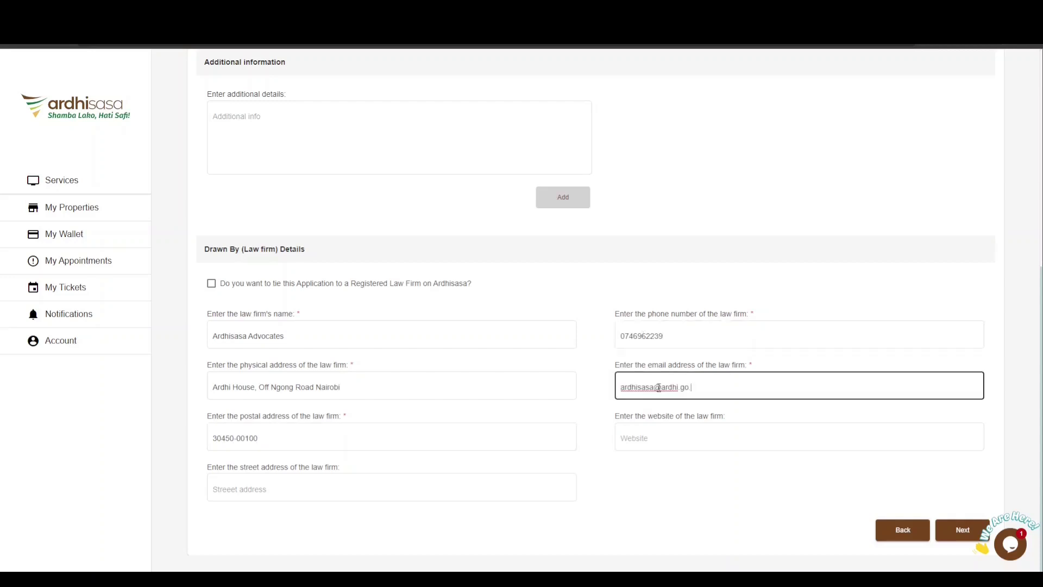
click(644, 438)
text(www.ardhisasa.lands.go.ke)
click(214, 490)
text(4th Ngong Avenue)
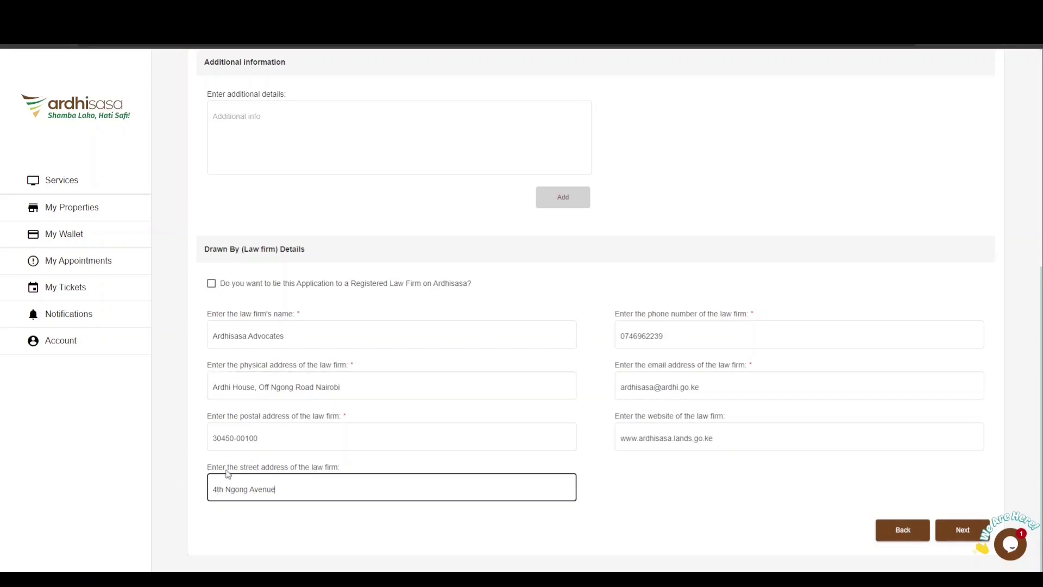
click(672, 435)
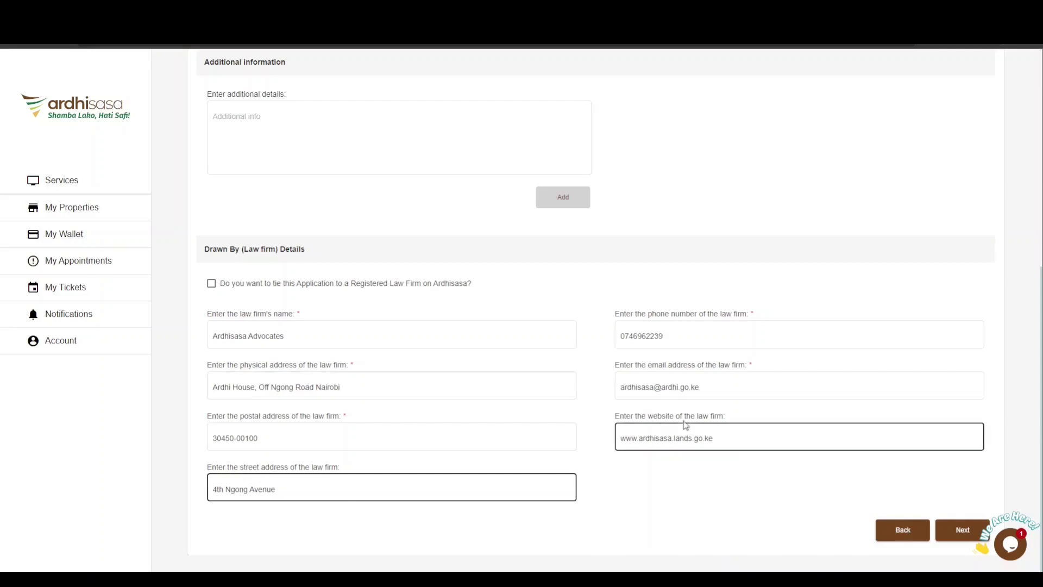
click(960, 532)
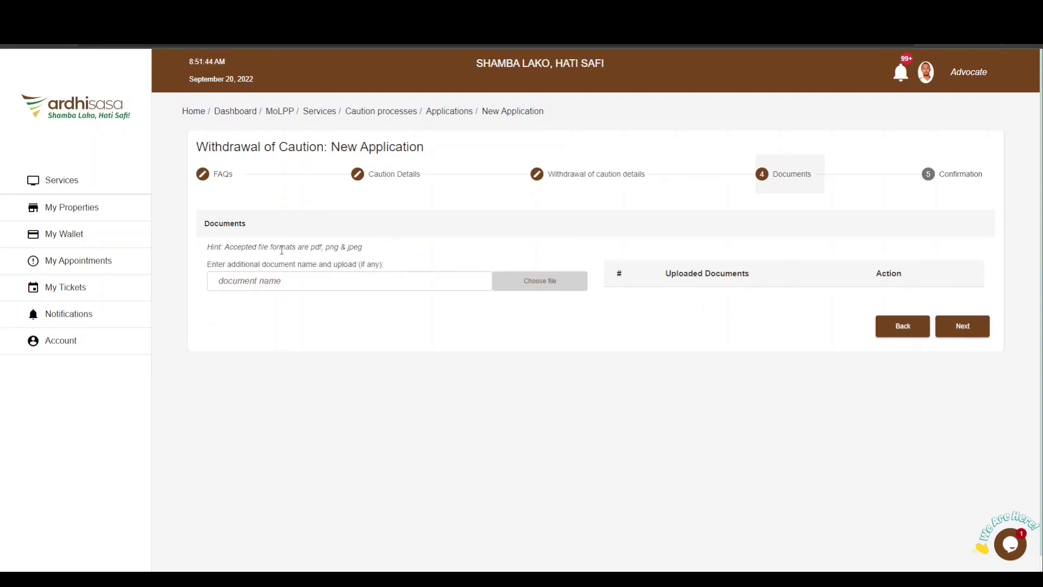
Upload a 'payments receipts' document and continue to the Confirmation step
click(290, 283)
text(payment)
key(BackSpace)
key(BackSpace)
key(BackSpace)
key(BackSpace)
key(BackSpace)
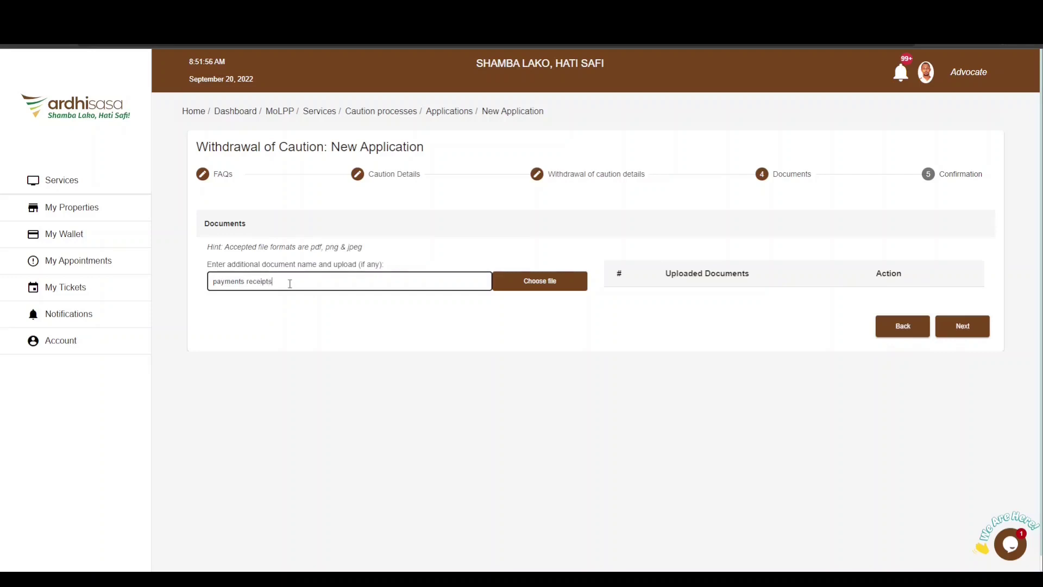
click(541, 288)
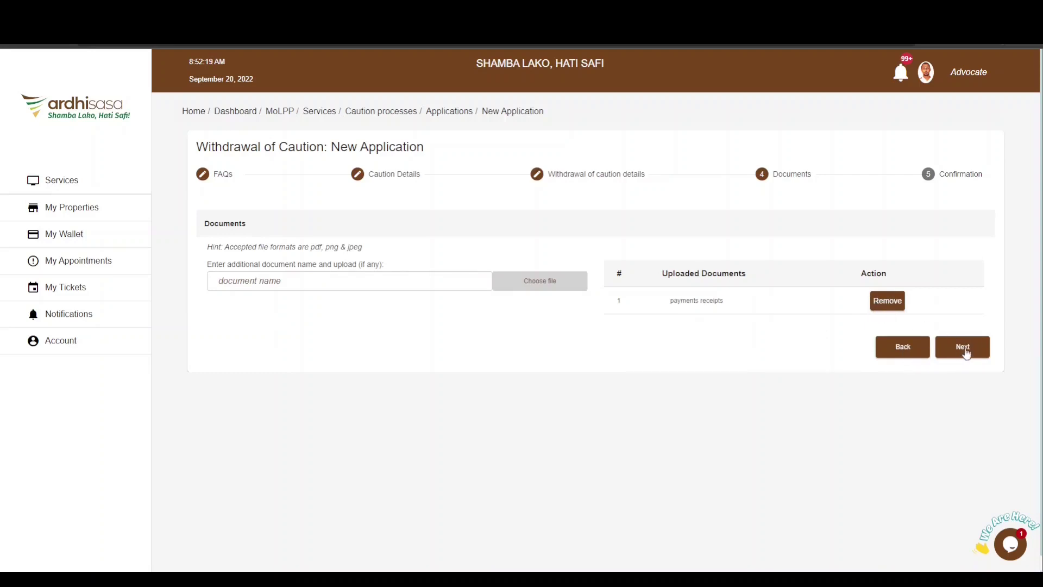
click(966, 352)
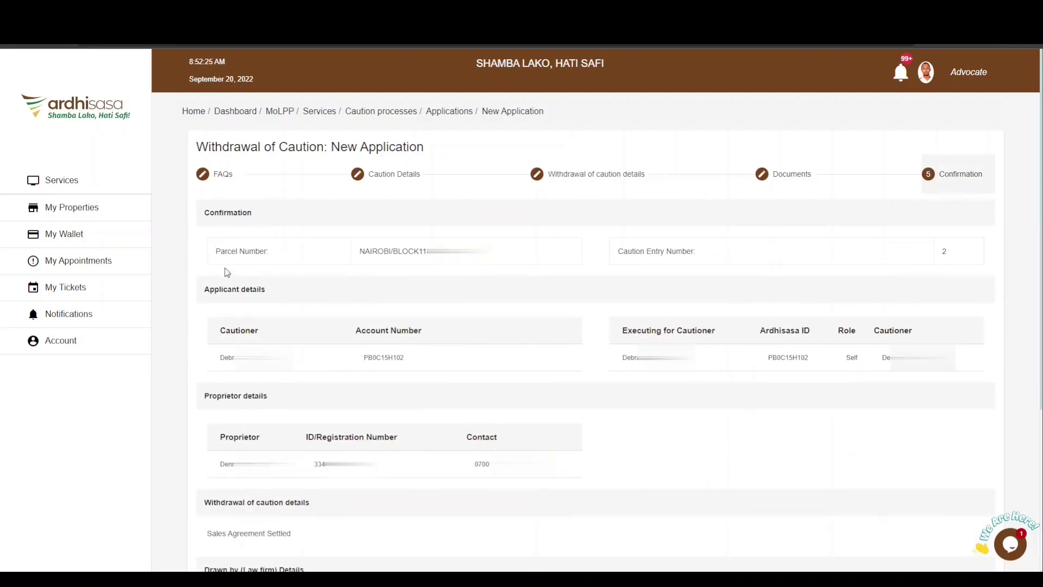
scroll(462, 274, down, 2)
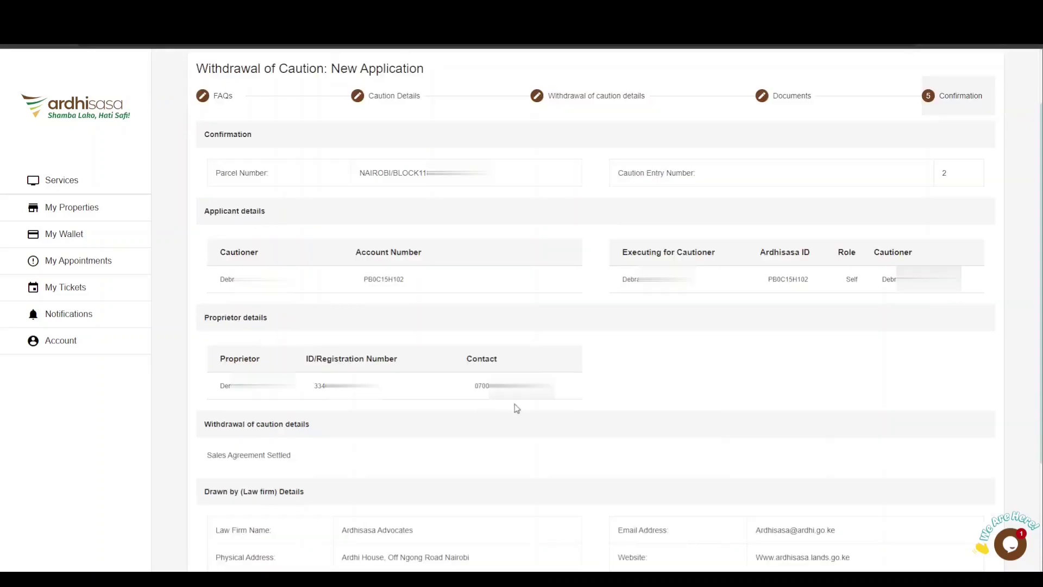
scroll(677, 408, down, 2)
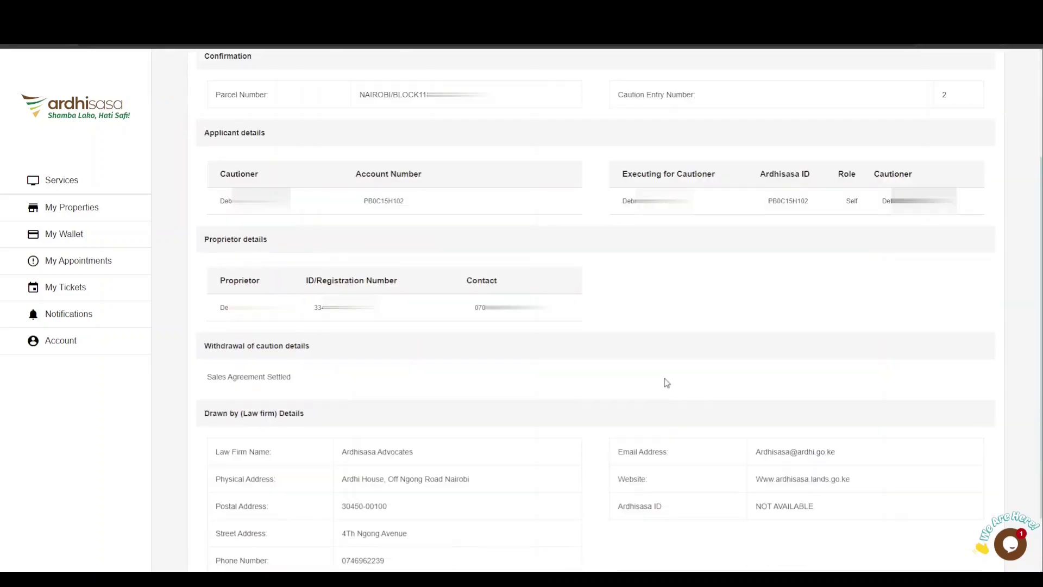
scroll(667, 383, down, 2)
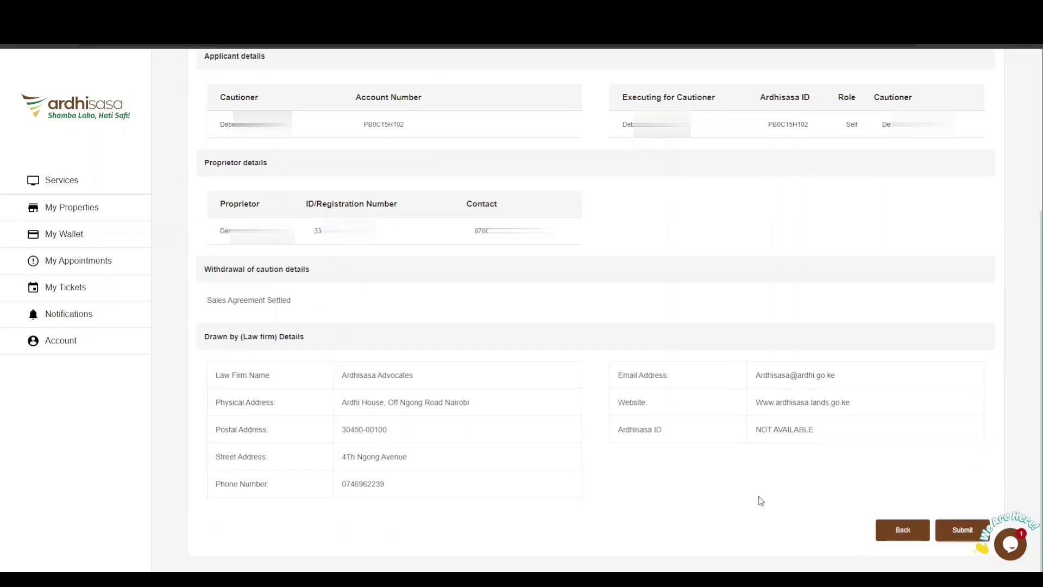
Submit the Withdrawal of Caution application, confirm with Yes, and dismiss the success message
click(958, 532)
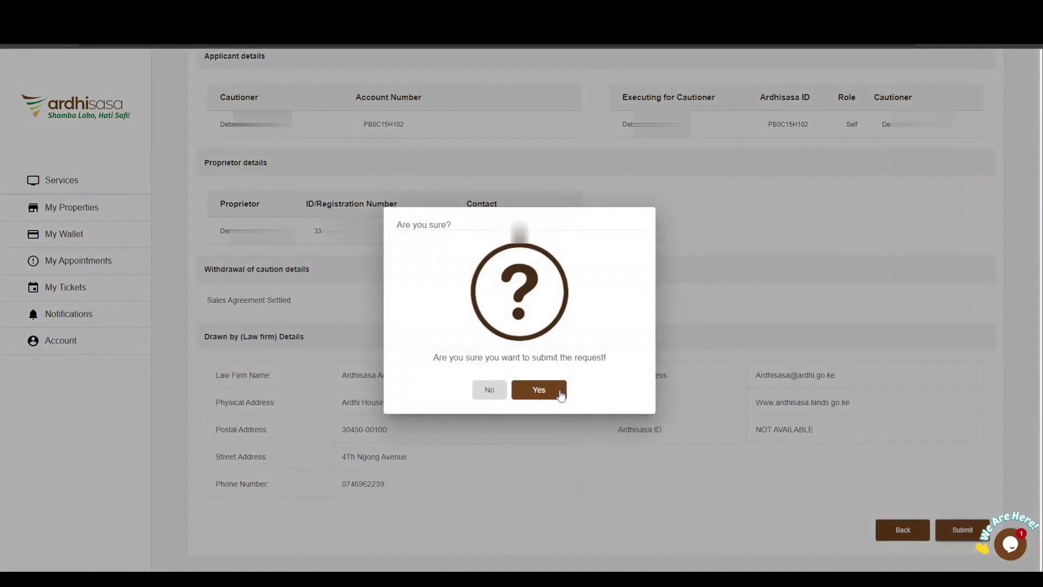
click(561, 392)
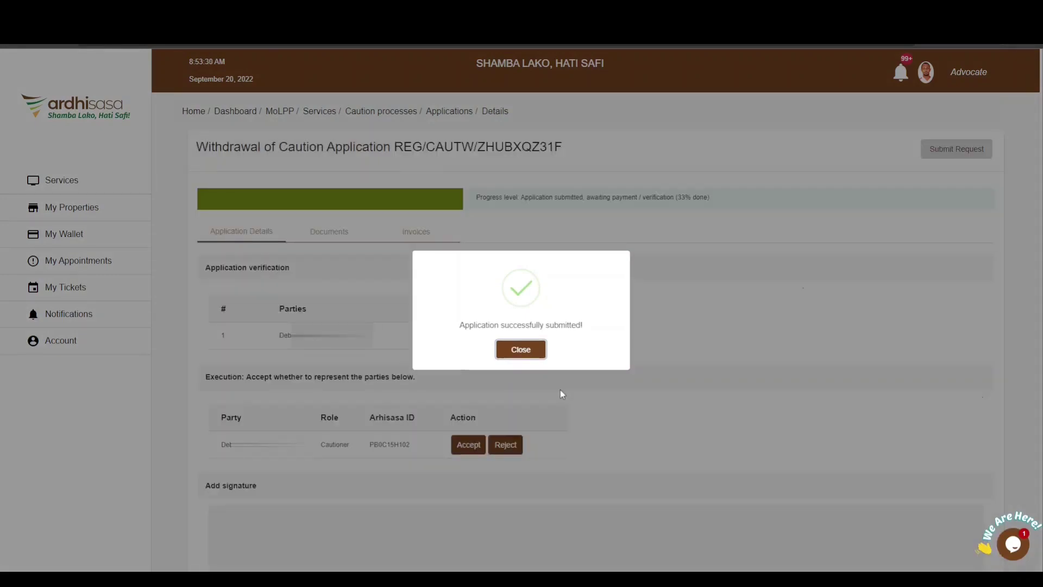
click(525, 355)
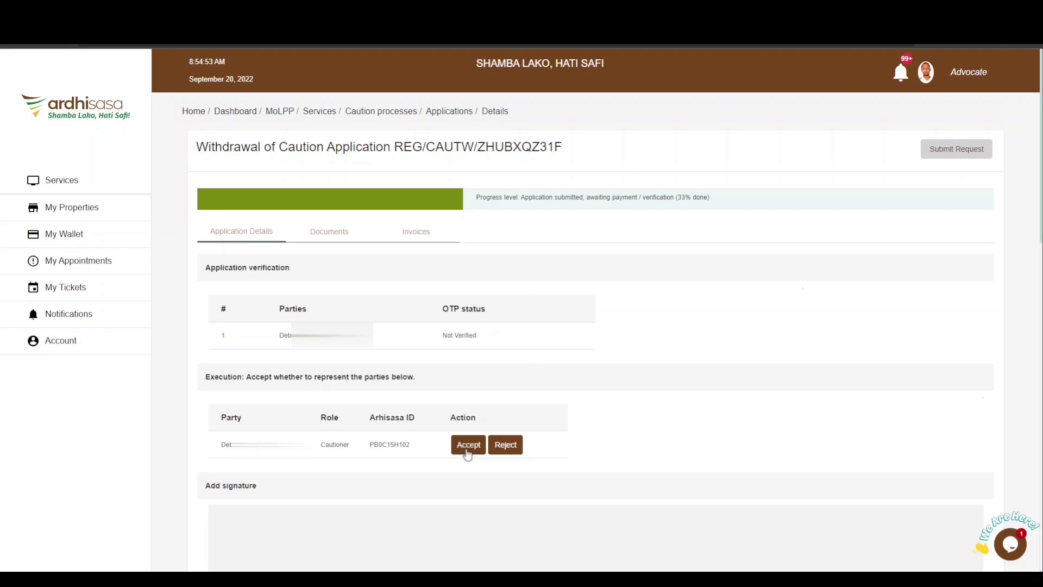
Accept the advocate's representation of the cautioner and dismiss the success dialog
click(468, 450)
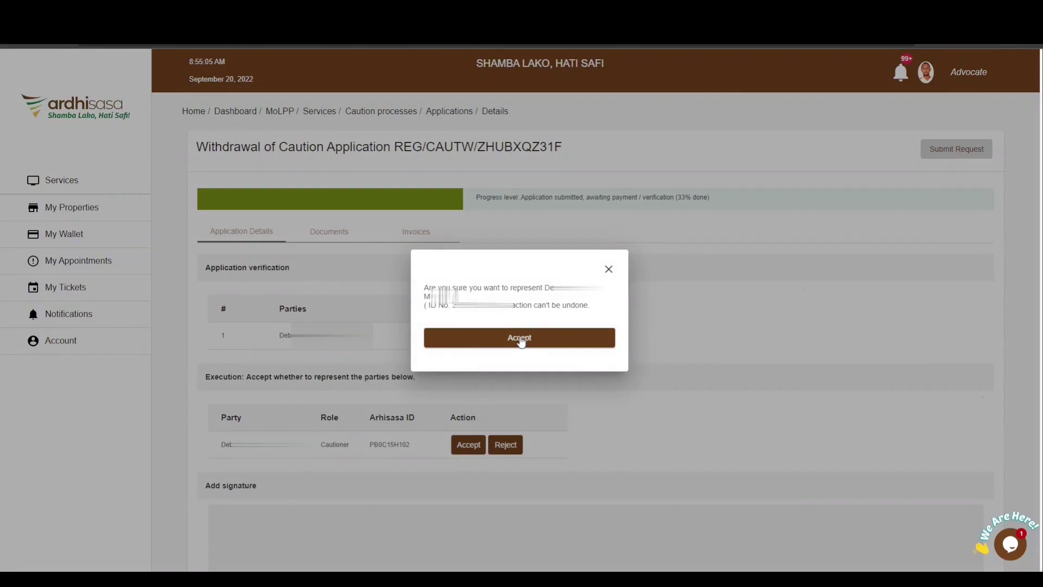
click(520, 339)
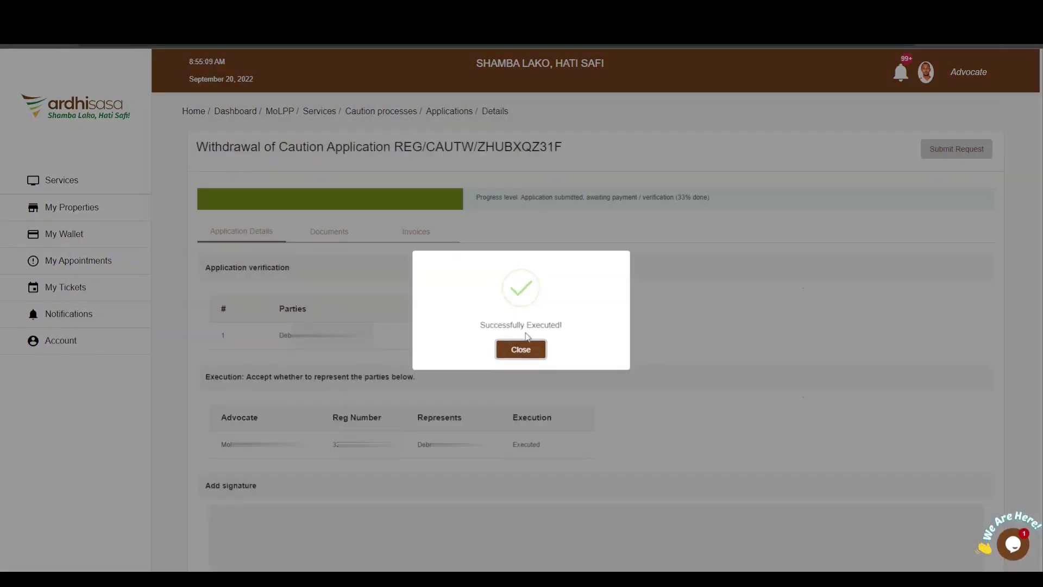
click(523, 353)
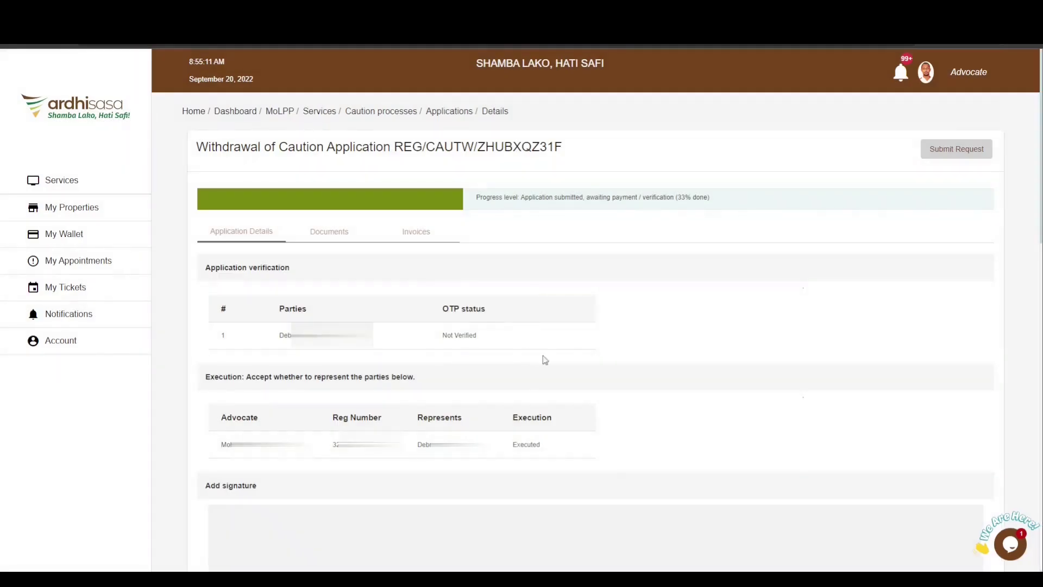
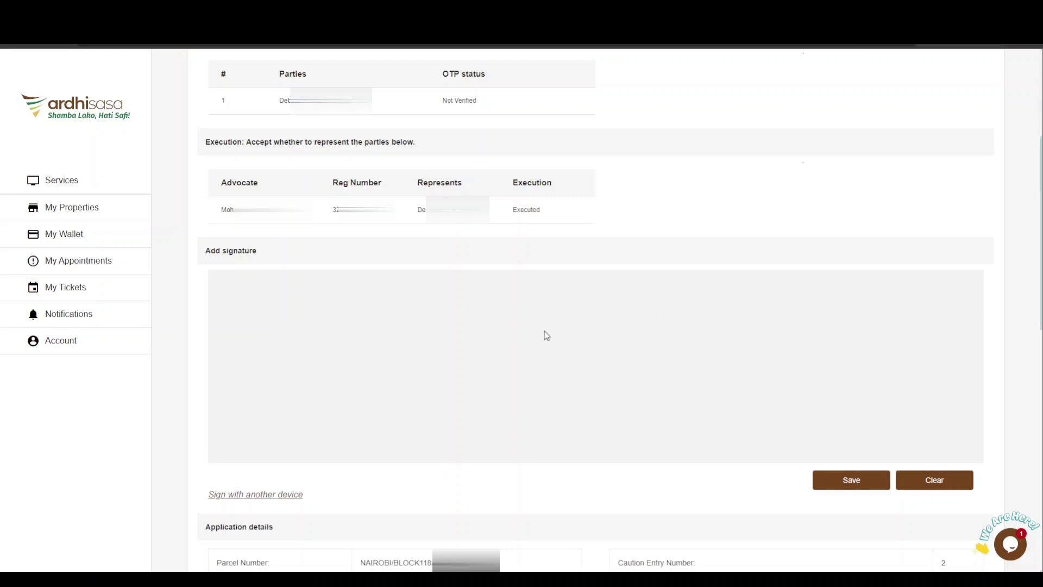
click(284, 497)
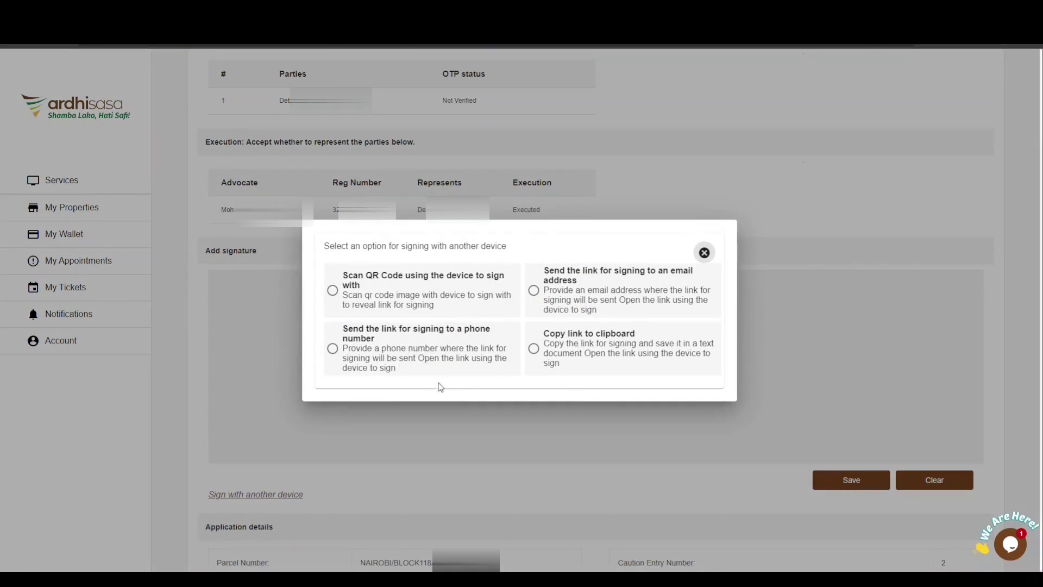
click(704, 254)
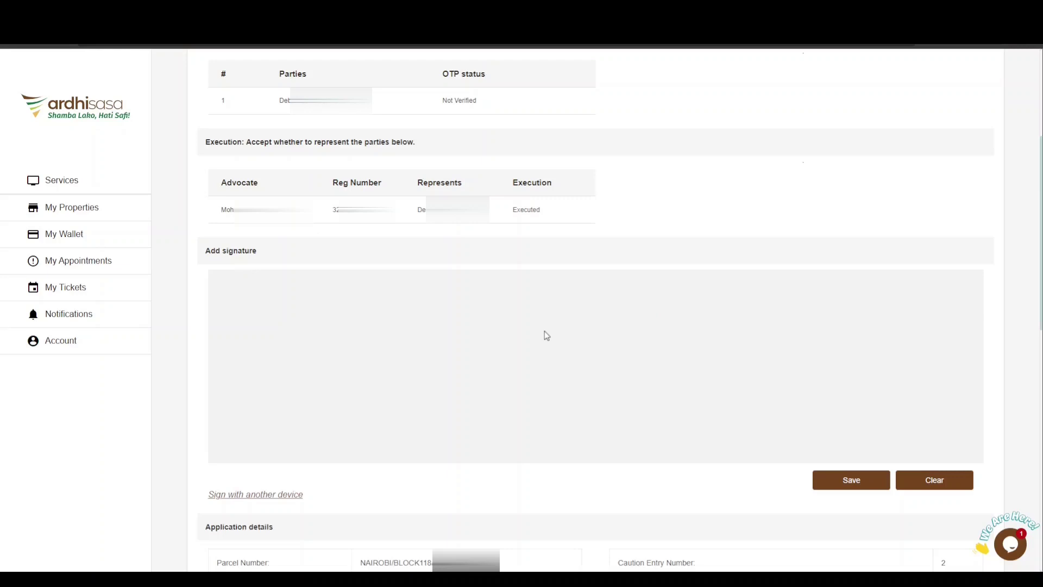
Draw the advocate's signature on the caution withdrawal application, then save and confirm it
mouse_move(473, 300)
mouse_down()
mouse_move(491, 369)
mouse_move(473, 299)
mouse_move(553, 364)
mouse_move(531, 383)
mouse_move(631, 360)
mouse_up()
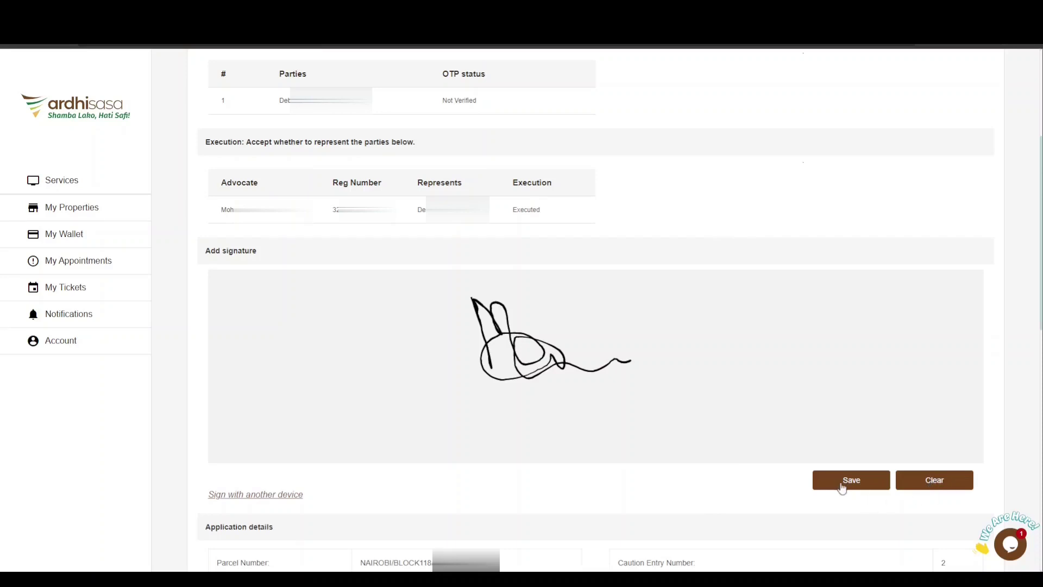
click(841, 485)
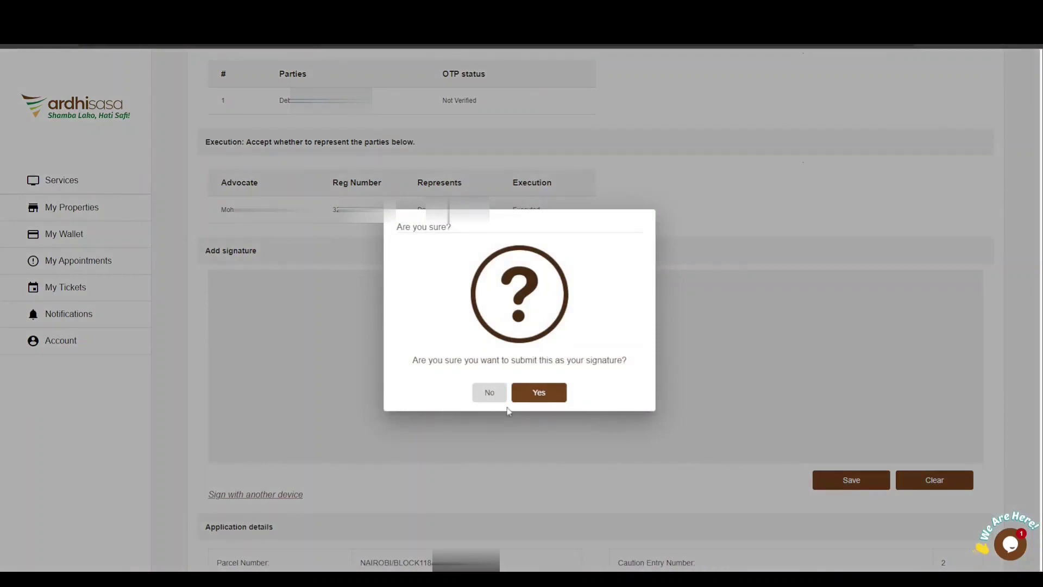
click(548, 400)
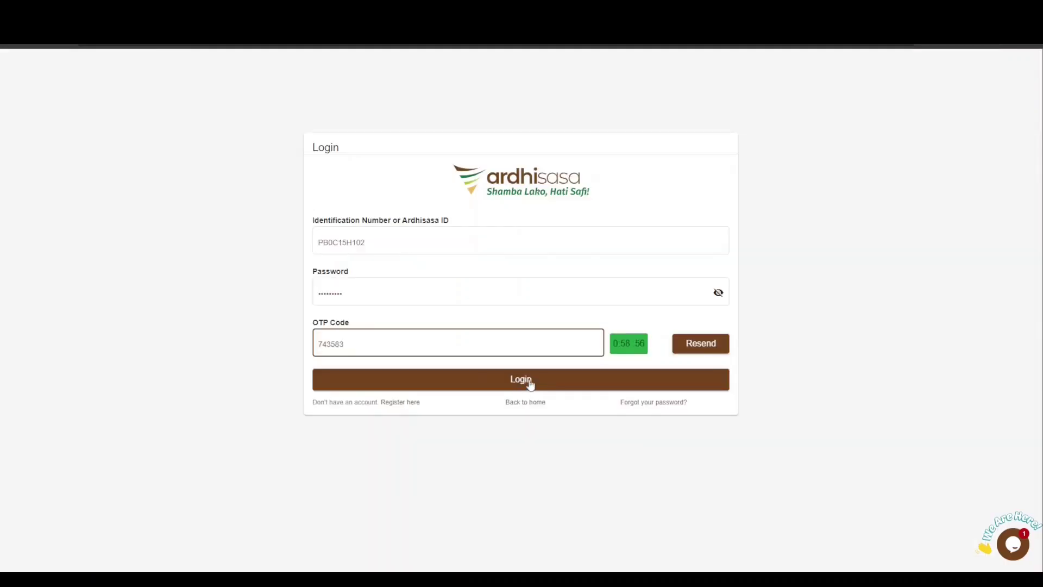
Log in as the party and open the caution withdrawal application from the notifications
click(530, 384)
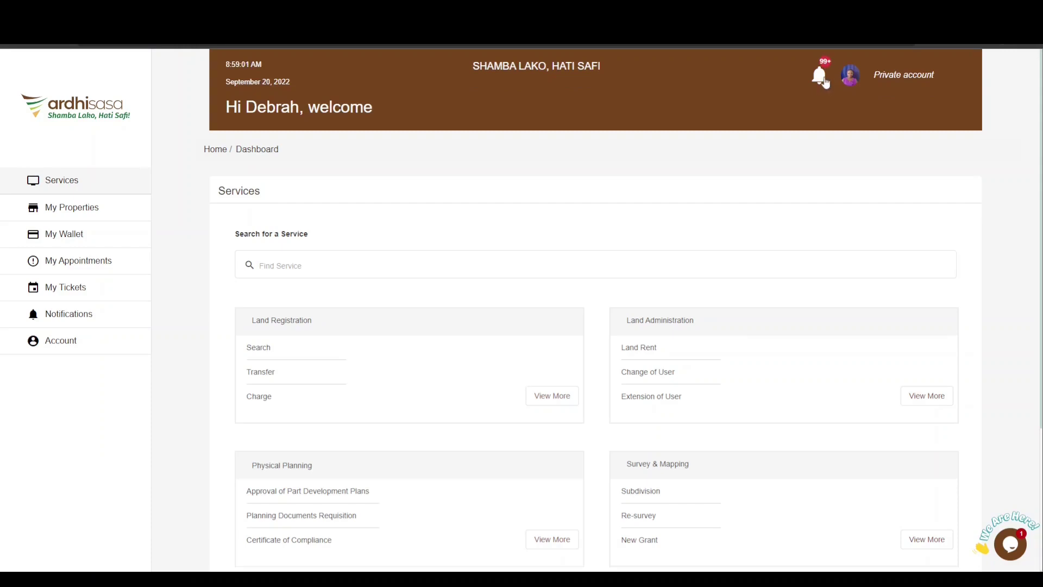
click(824, 82)
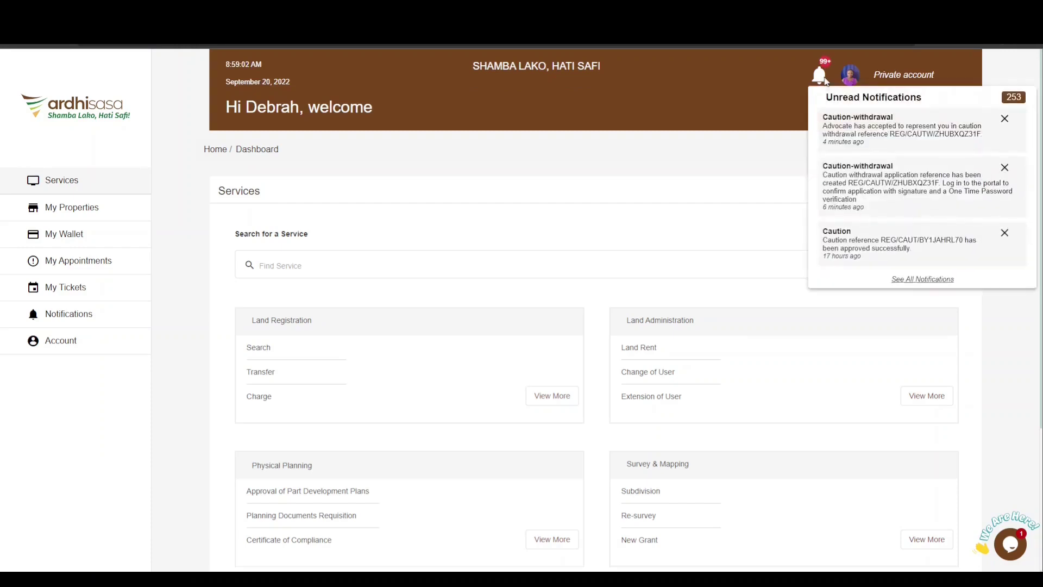
click(860, 135)
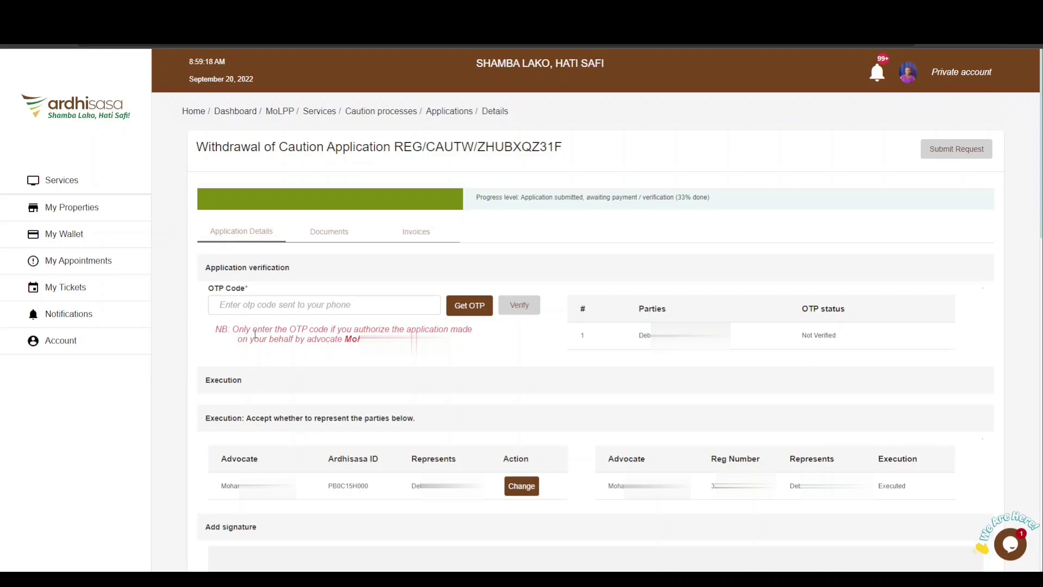
Request a phone OTP, enter the received verification code, and verify the party's OTP
click(471, 308)
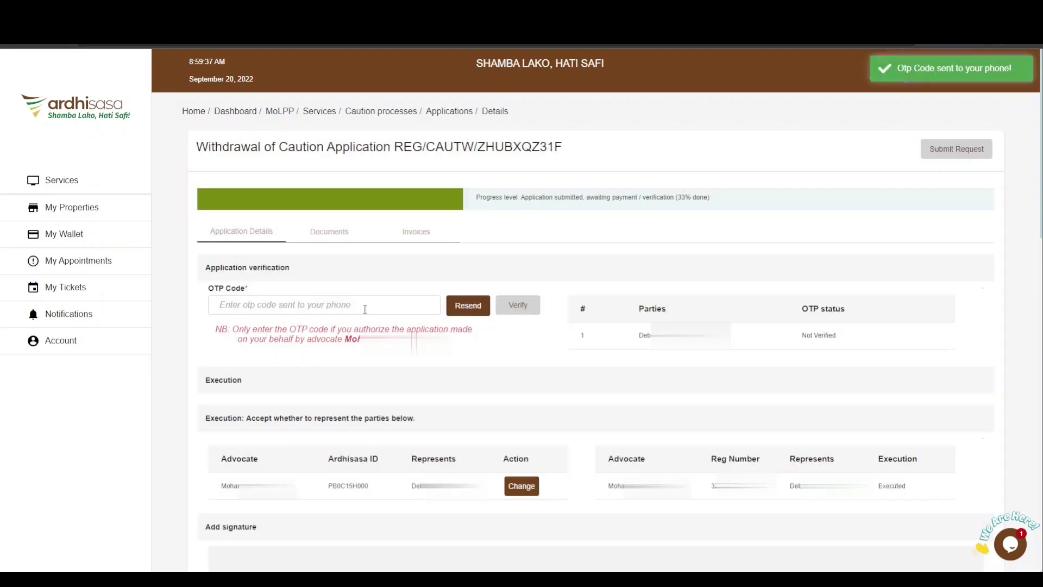
click(347, 308)
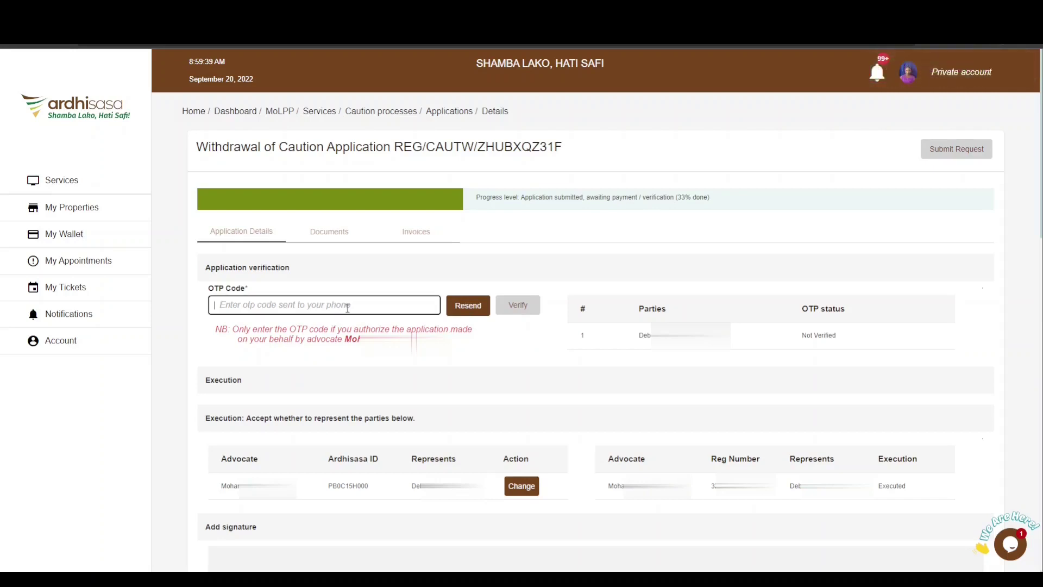
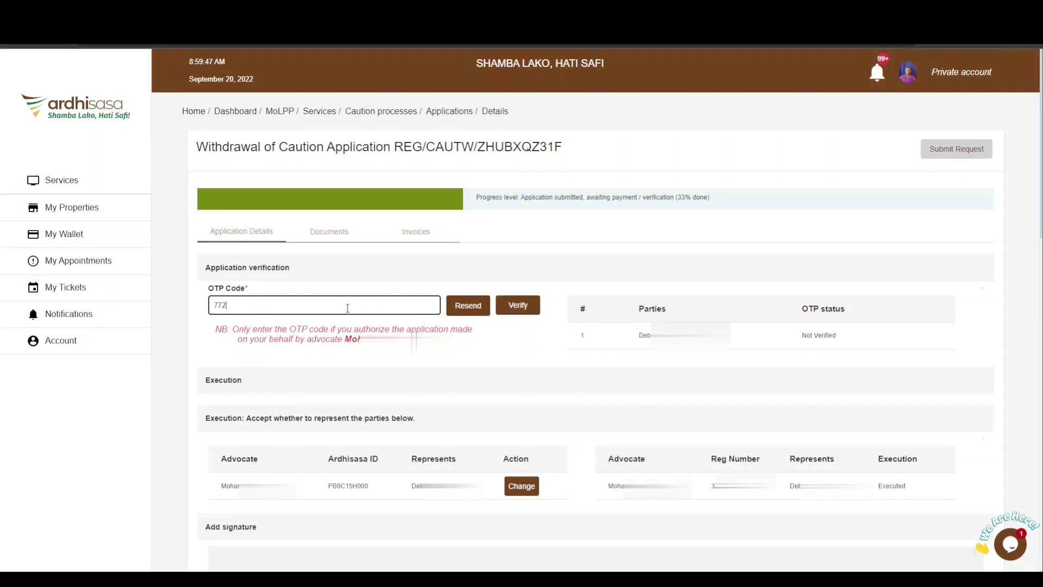
click(518, 306)
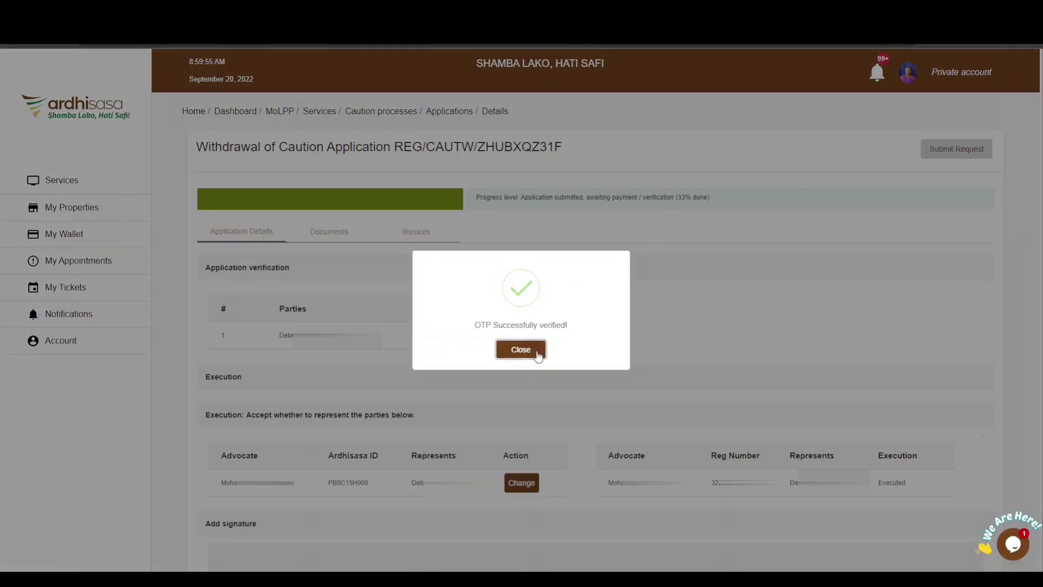
click(520, 351)
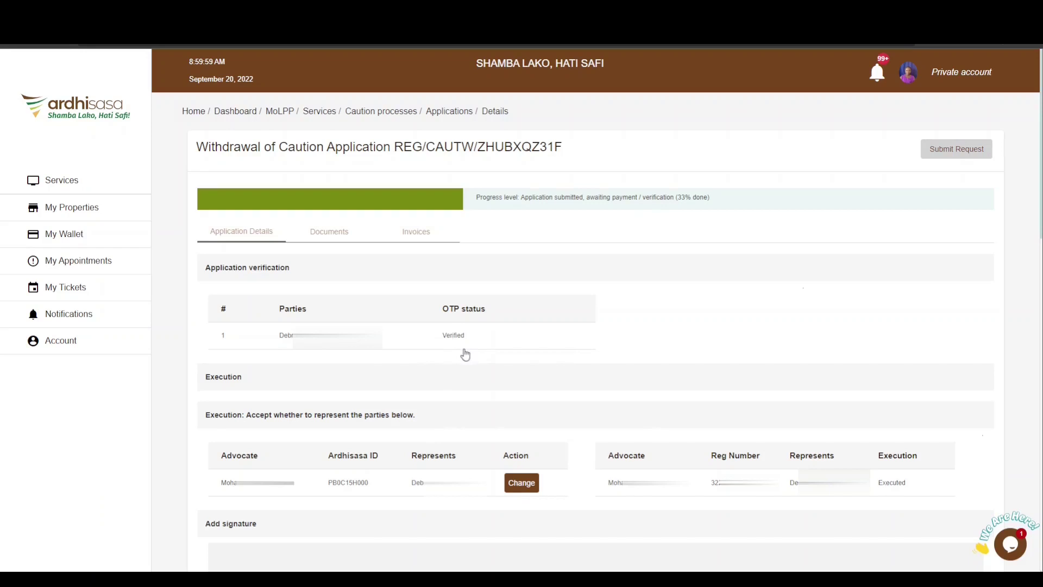
Draw the party's signature in the Add signature pad with three strokes, then save and confirm
scroll(554, 366, down, 1)
scroll(584, 383, down, 3)
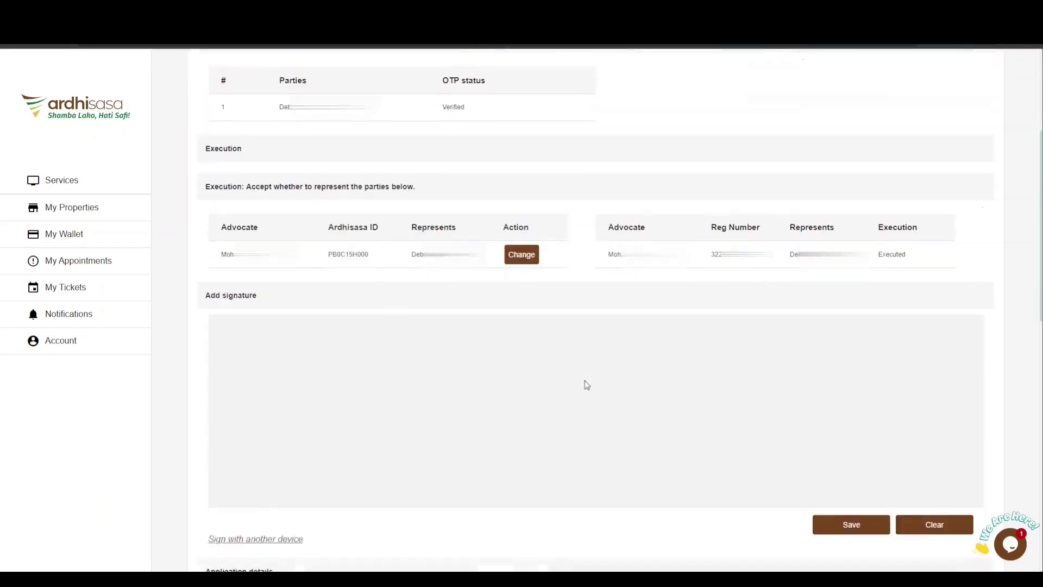
scroll(585, 377, down, 2)
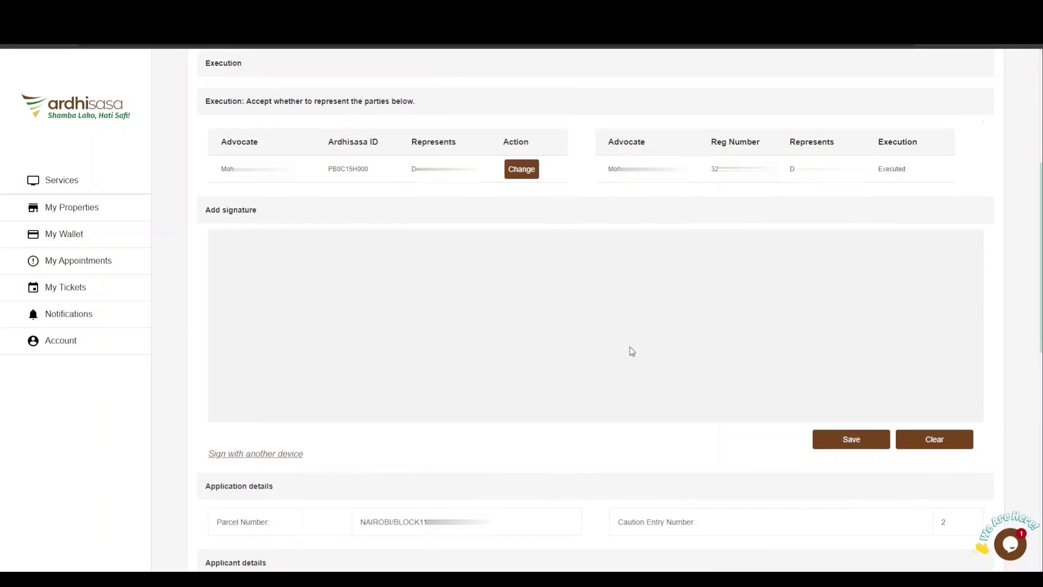
drag(423, 275, 428, 328)
mouse_move(423, 277)
mouse_down()
mouse_move(417, 349)
mouse_move(461, 323)
mouse_move(667, 315)
mouse_up()
drag(501, 302, 764, 325)
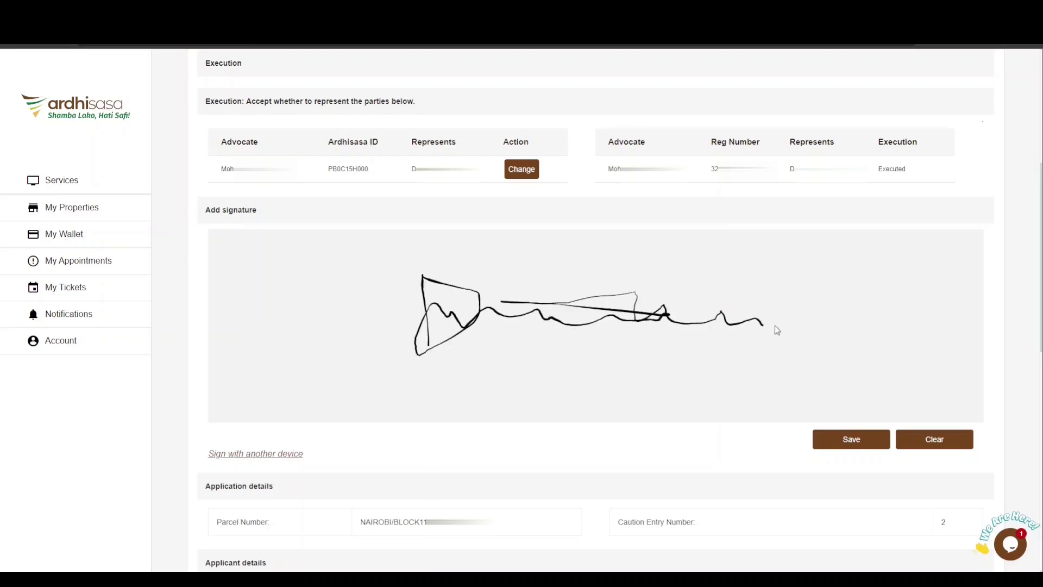
click(845, 442)
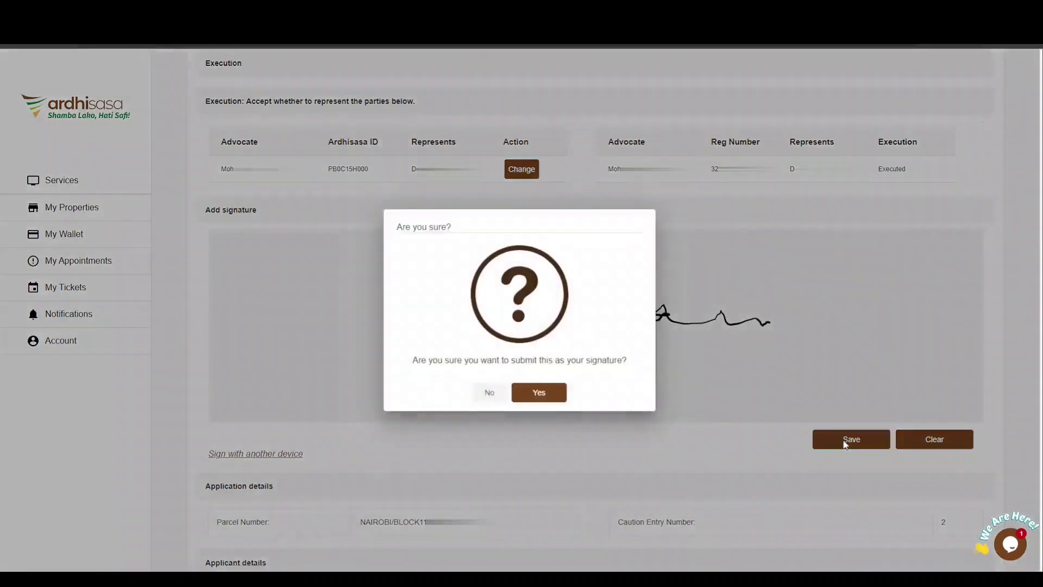
click(547, 397)
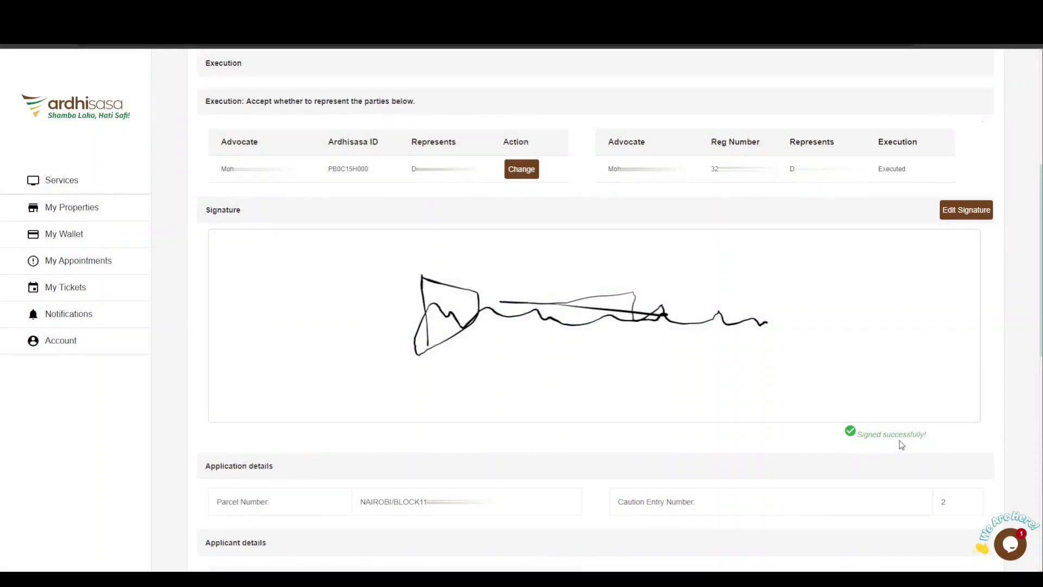
Submit the withdrawal request, then view it in the Ongoing applications list
scroll(910, 445, up, 5)
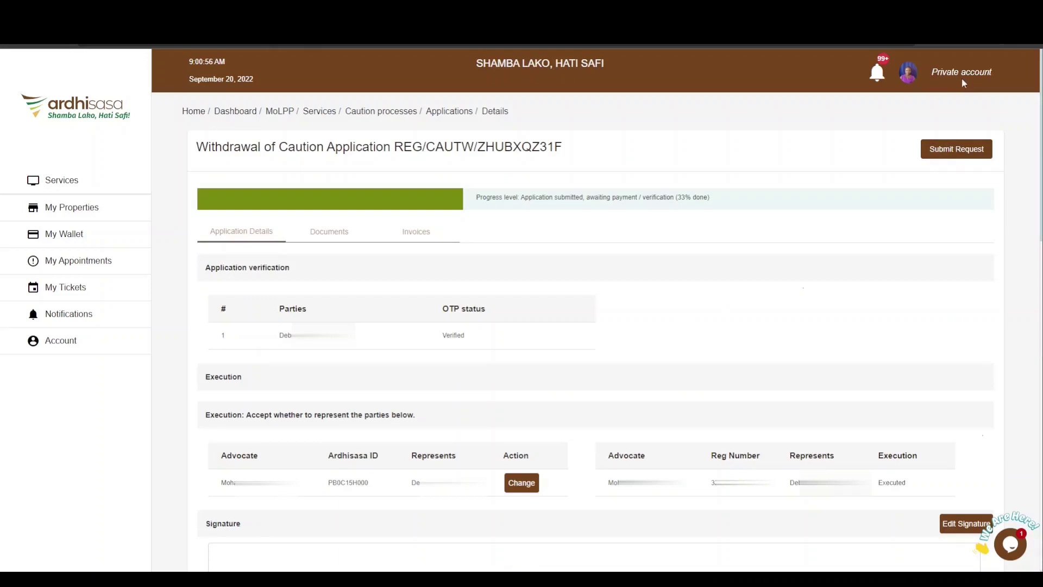
click(957, 155)
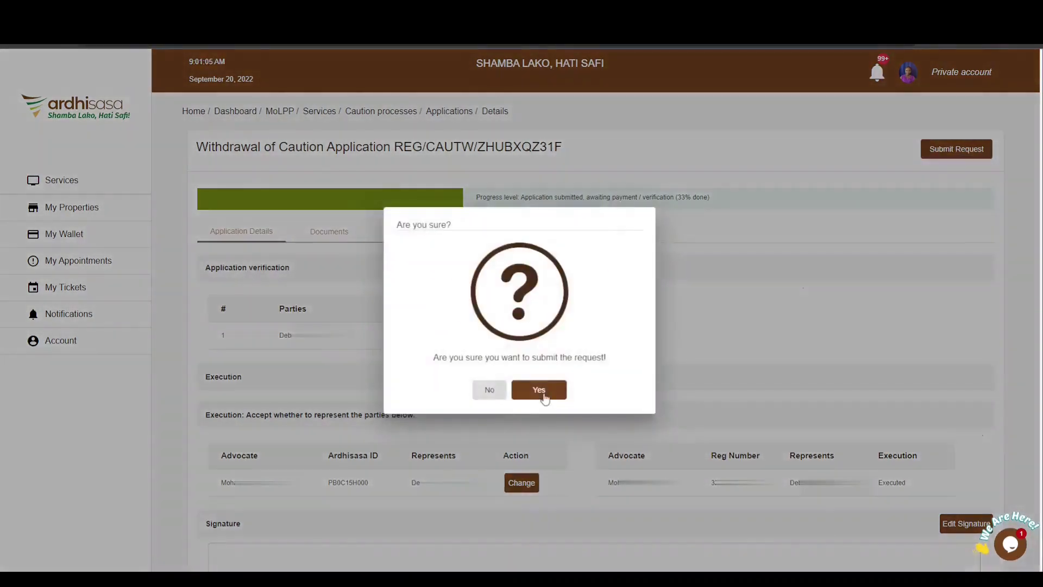
click(539, 391)
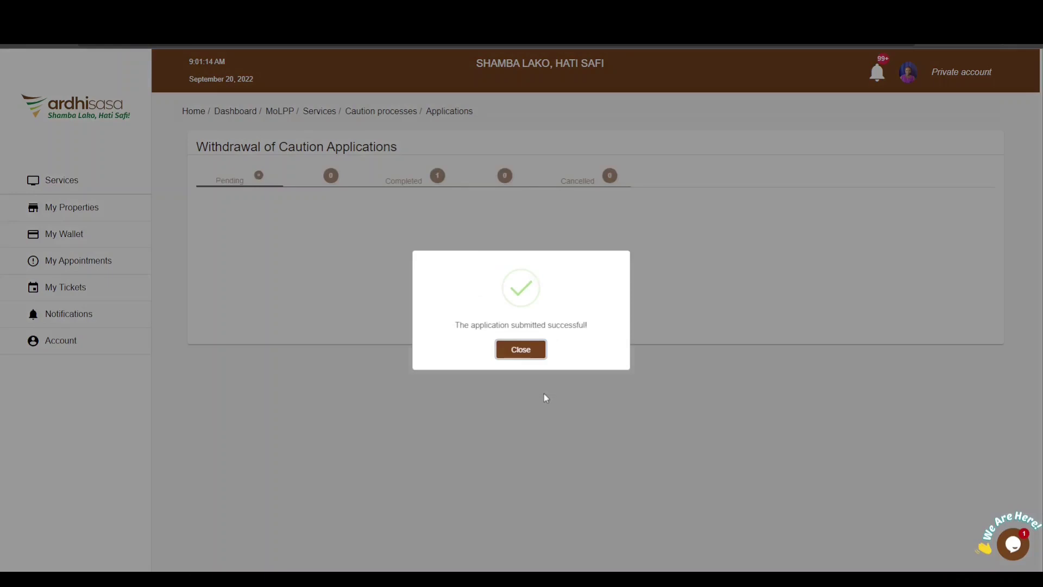
click(523, 354)
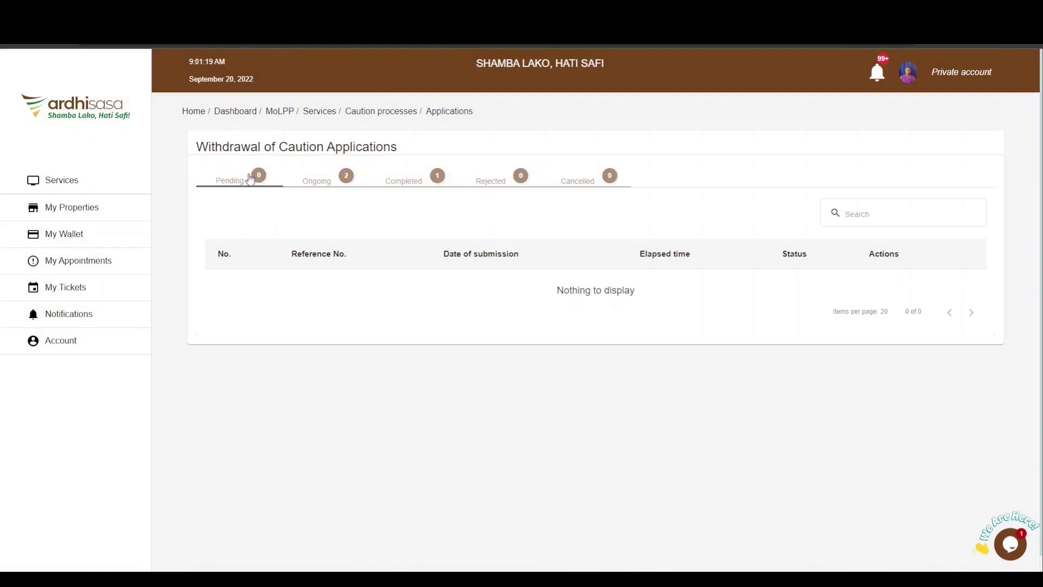
click(326, 184)
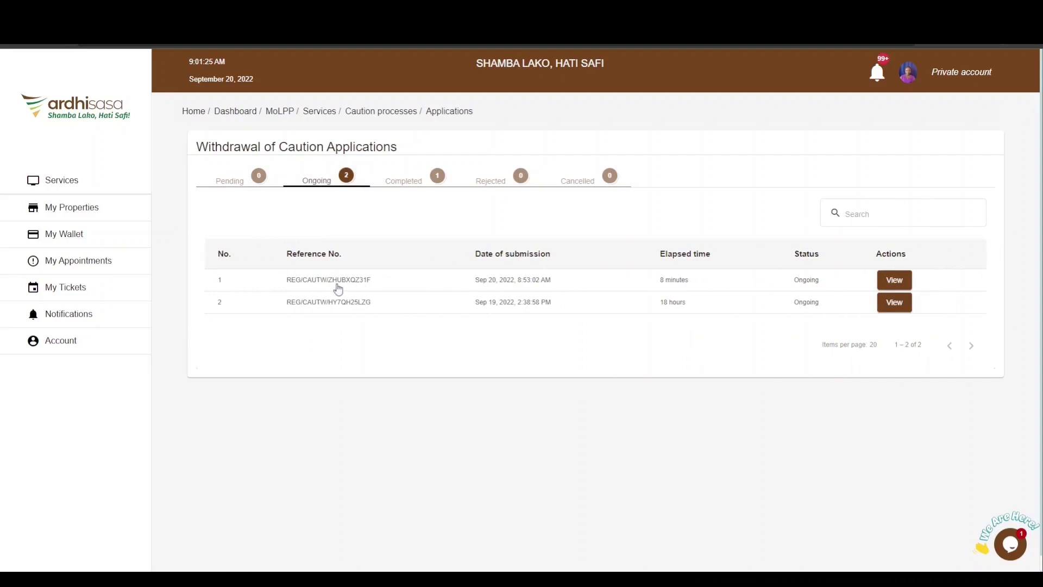
click(895, 280)
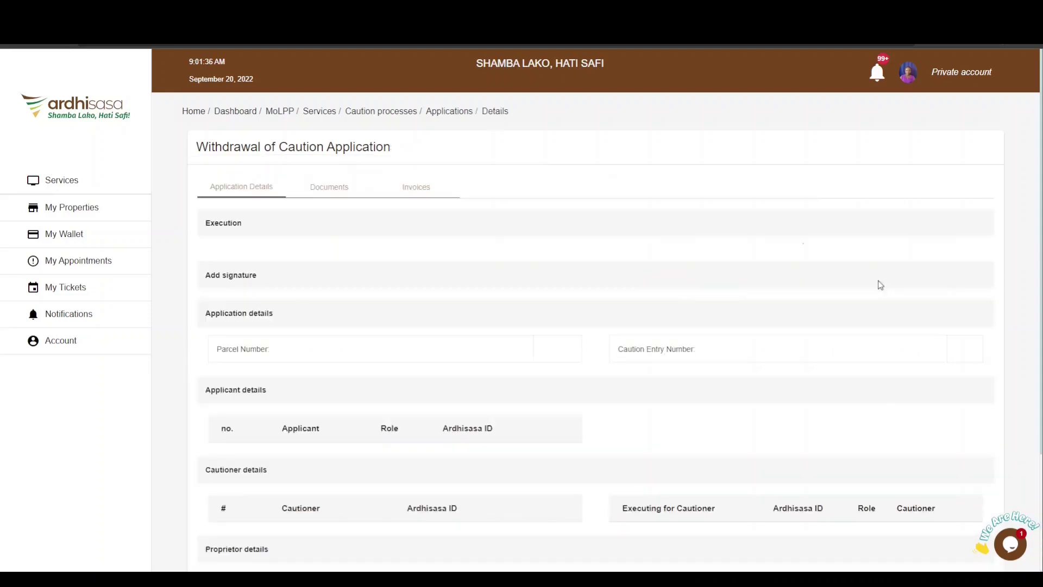